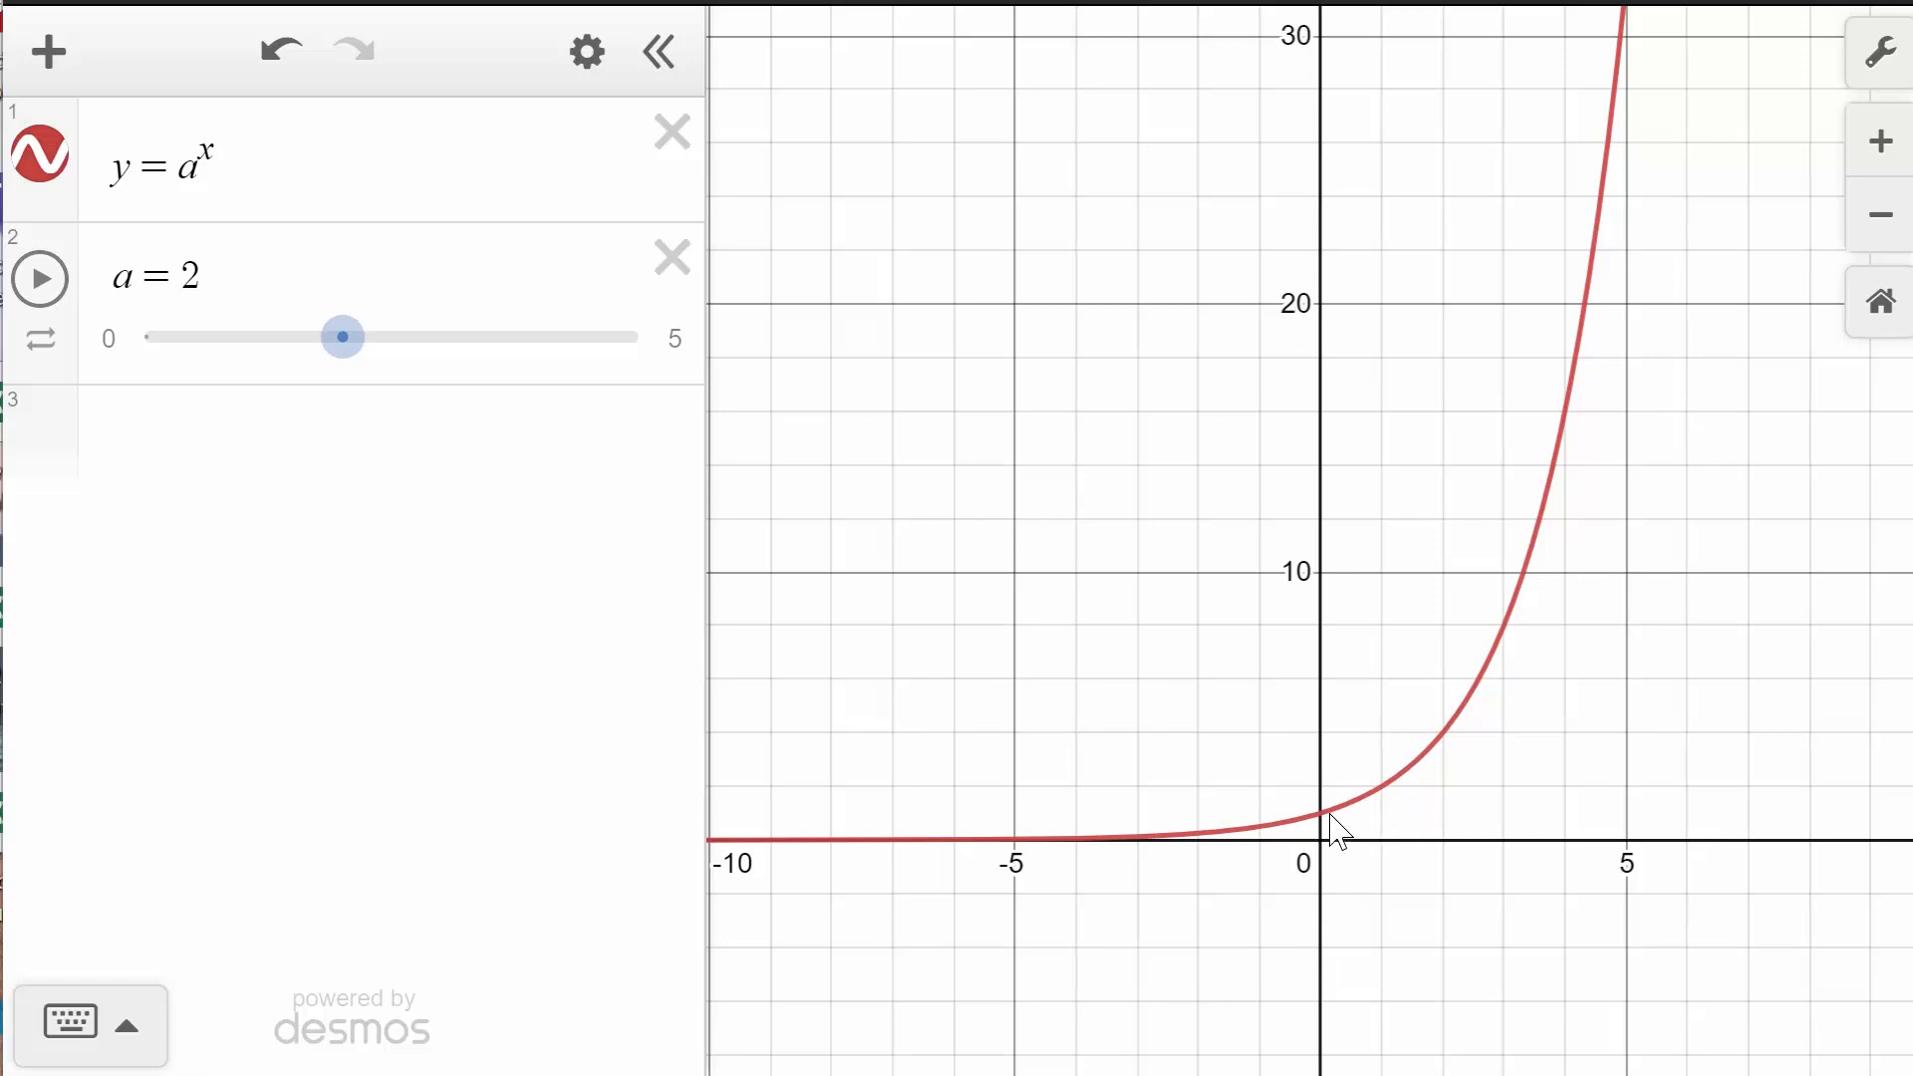
- Set the slider a to 3 and mark the curve's y-intercept point
drag(1335, 827, 1340, 849)
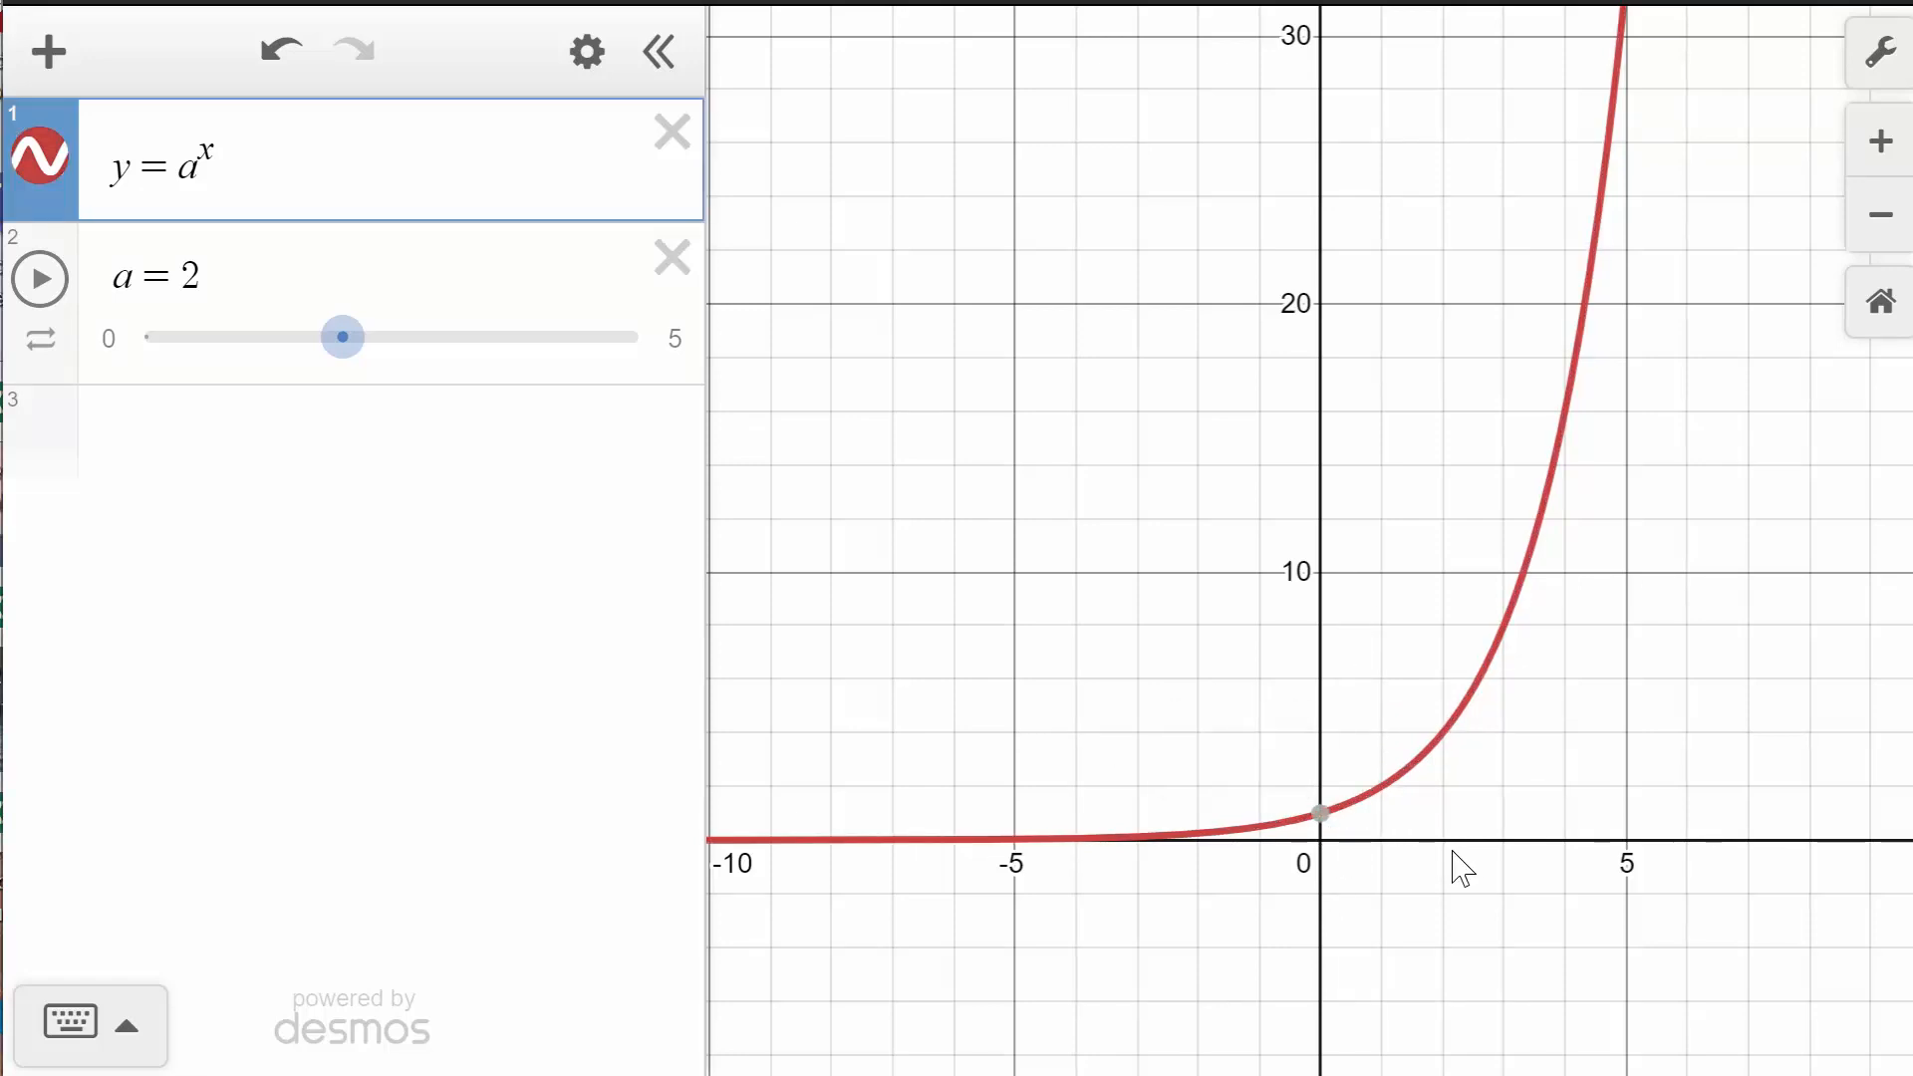
mouse_move(1335, 824)
mouse_move(1564, 412)
drag(352, 339, 444, 341)
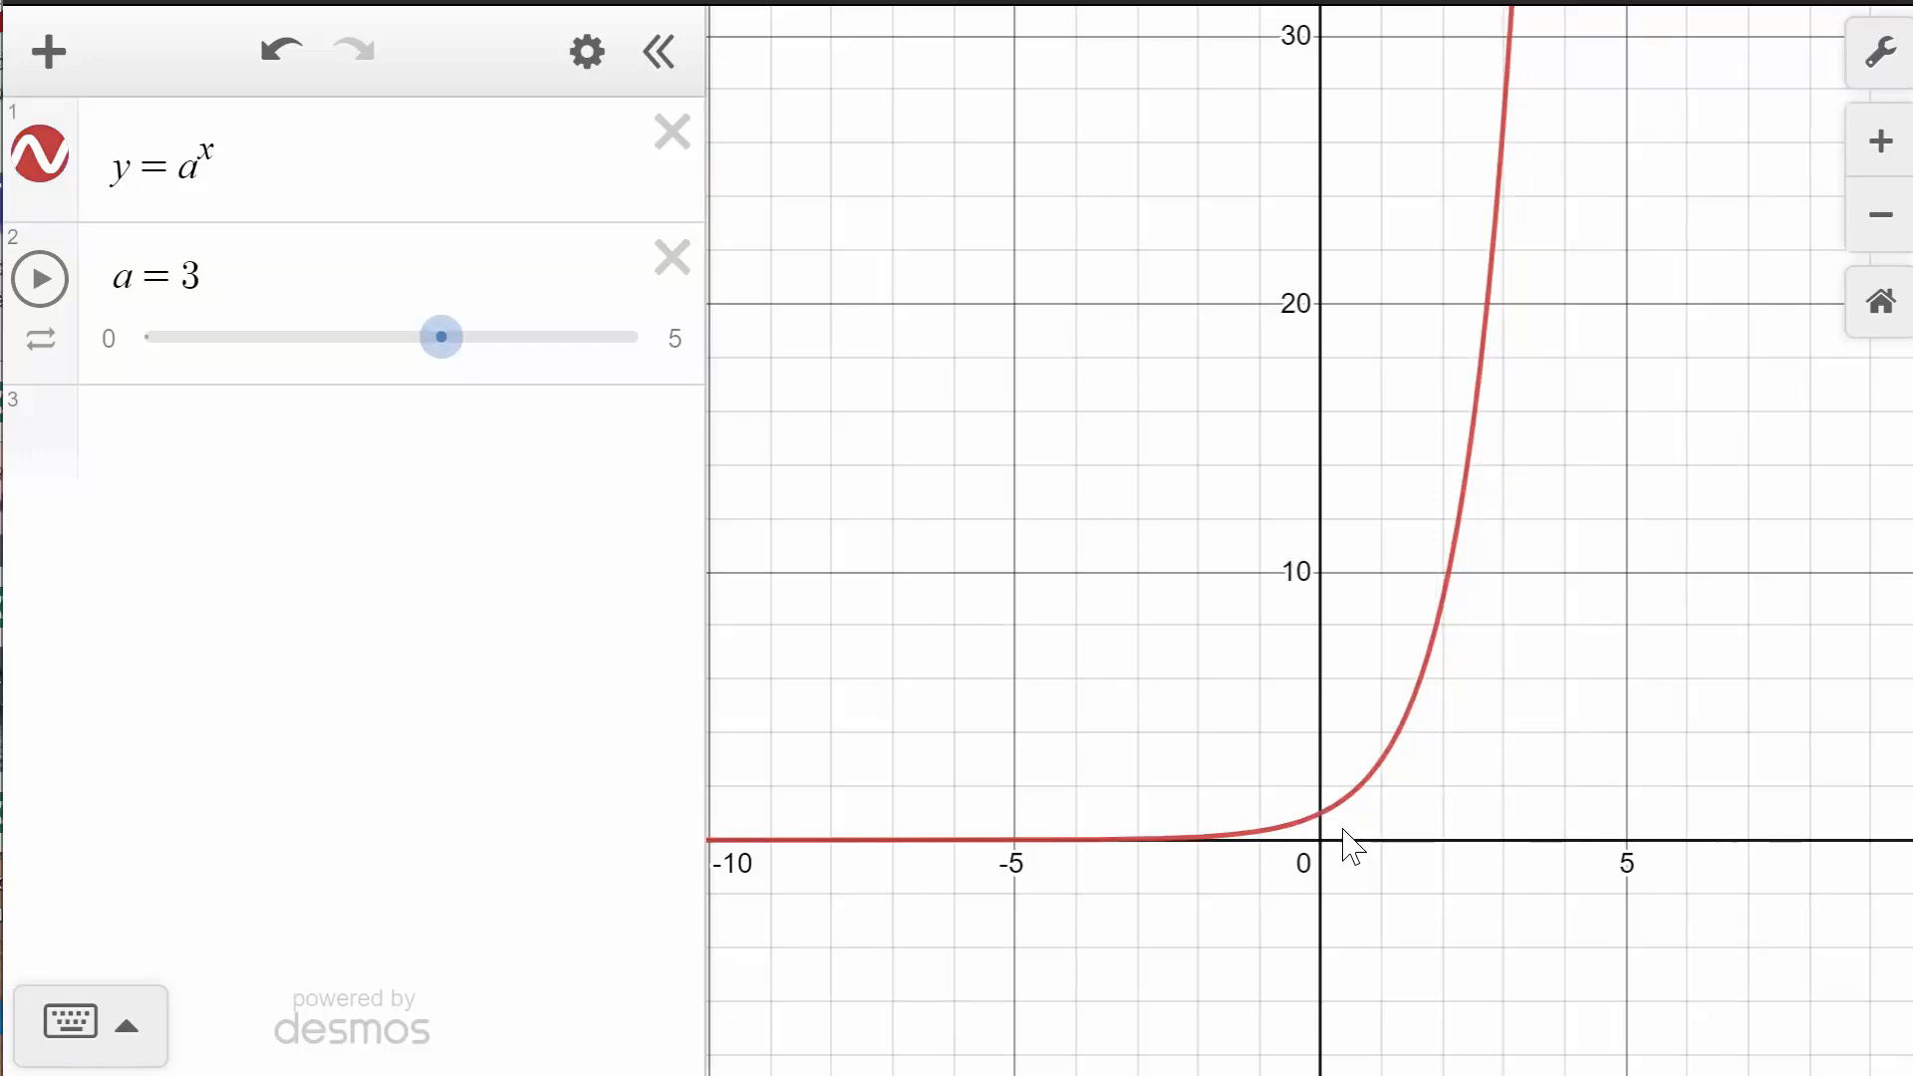
click(1321, 817)
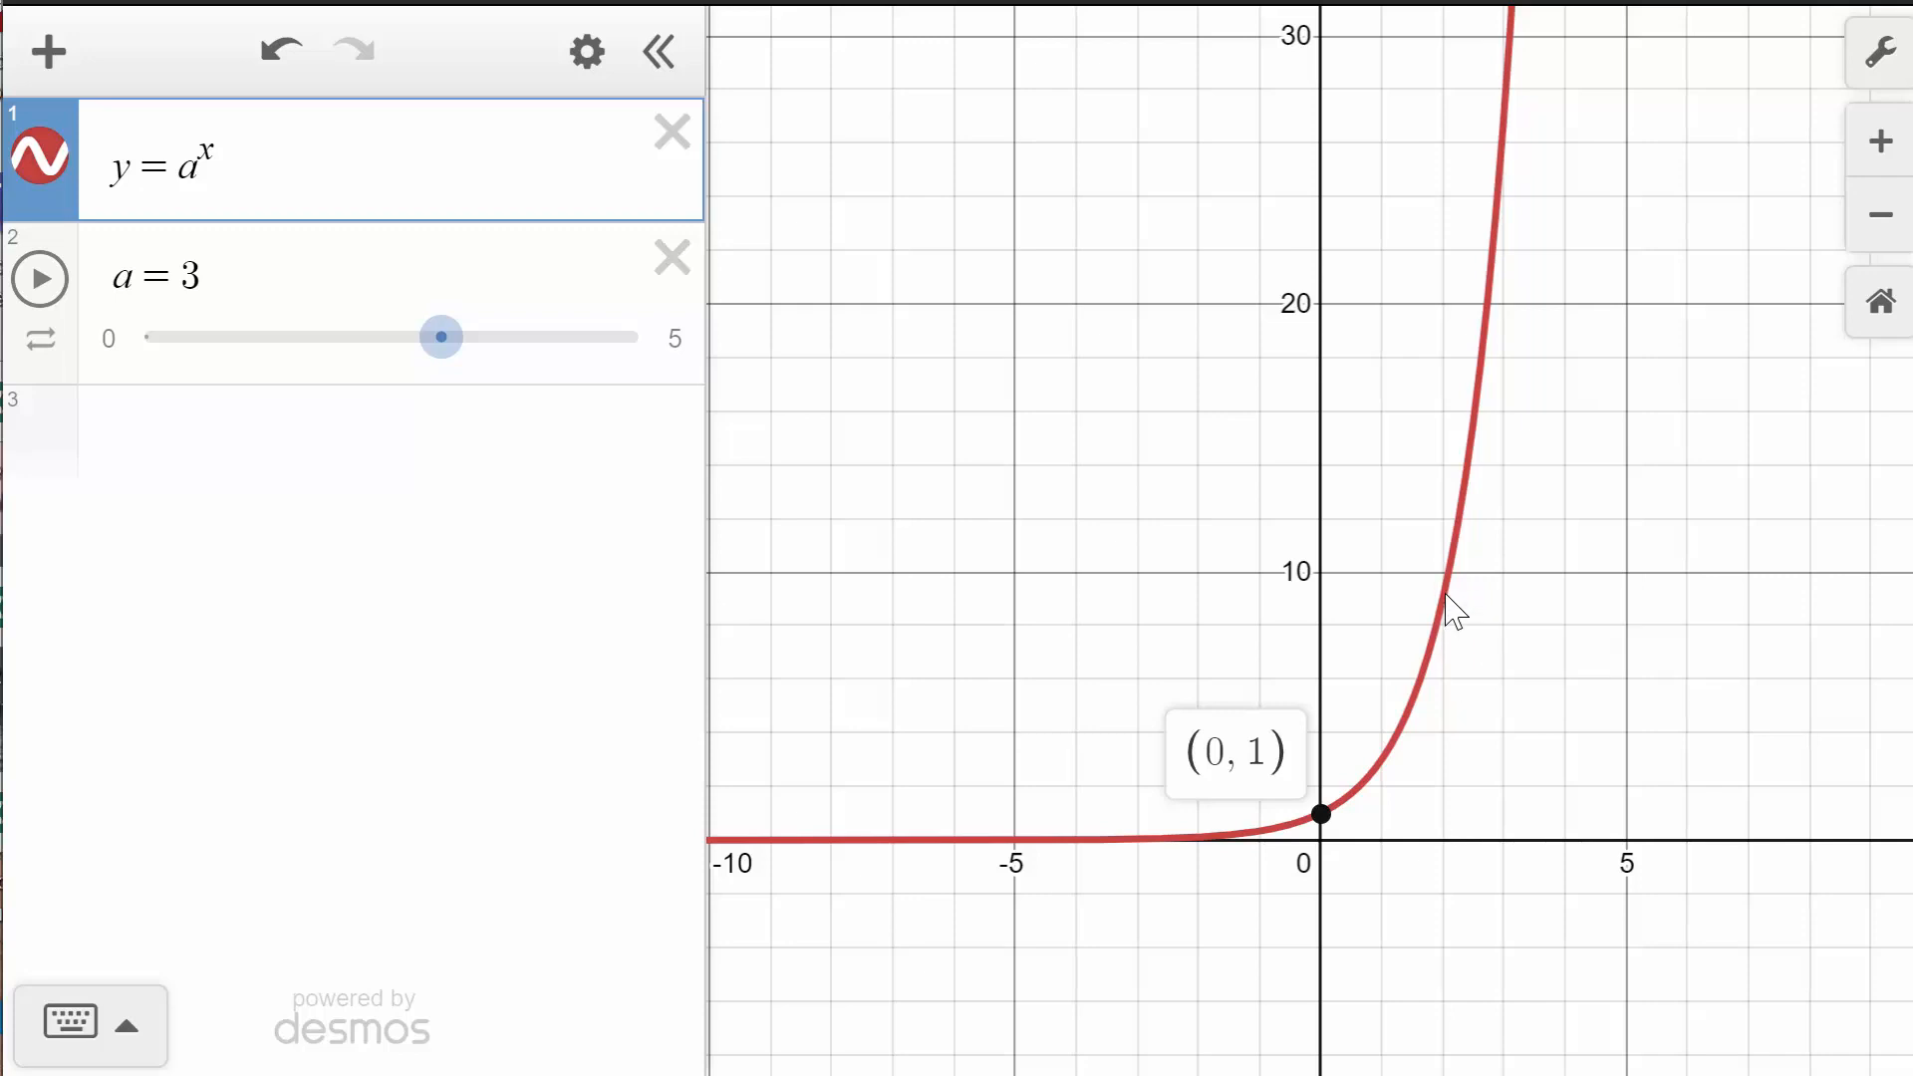
drag(1447, 596, 1473, 713)
- Lower the slider a to 1 and then to 0.5
click(450, 359)
drag(448, 342, 249, 374)
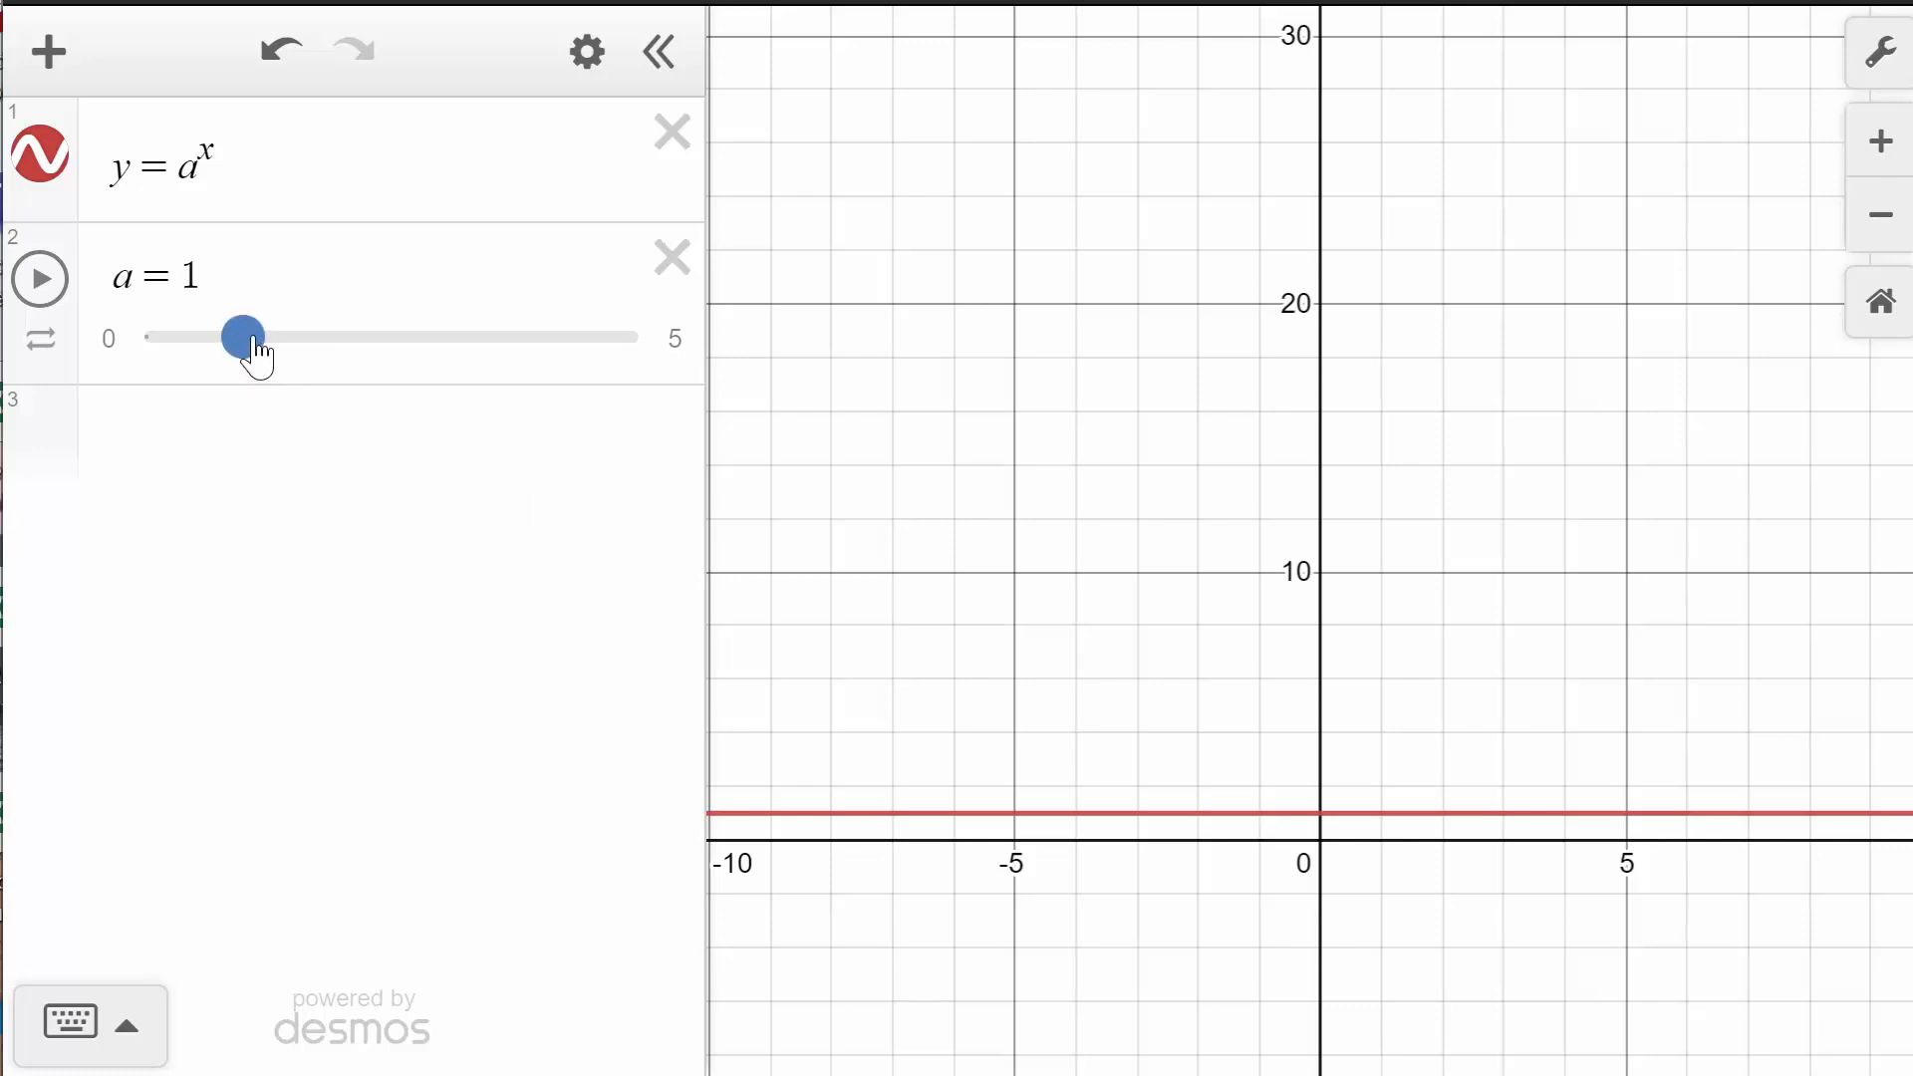
drag(248, 358, 209, 367)
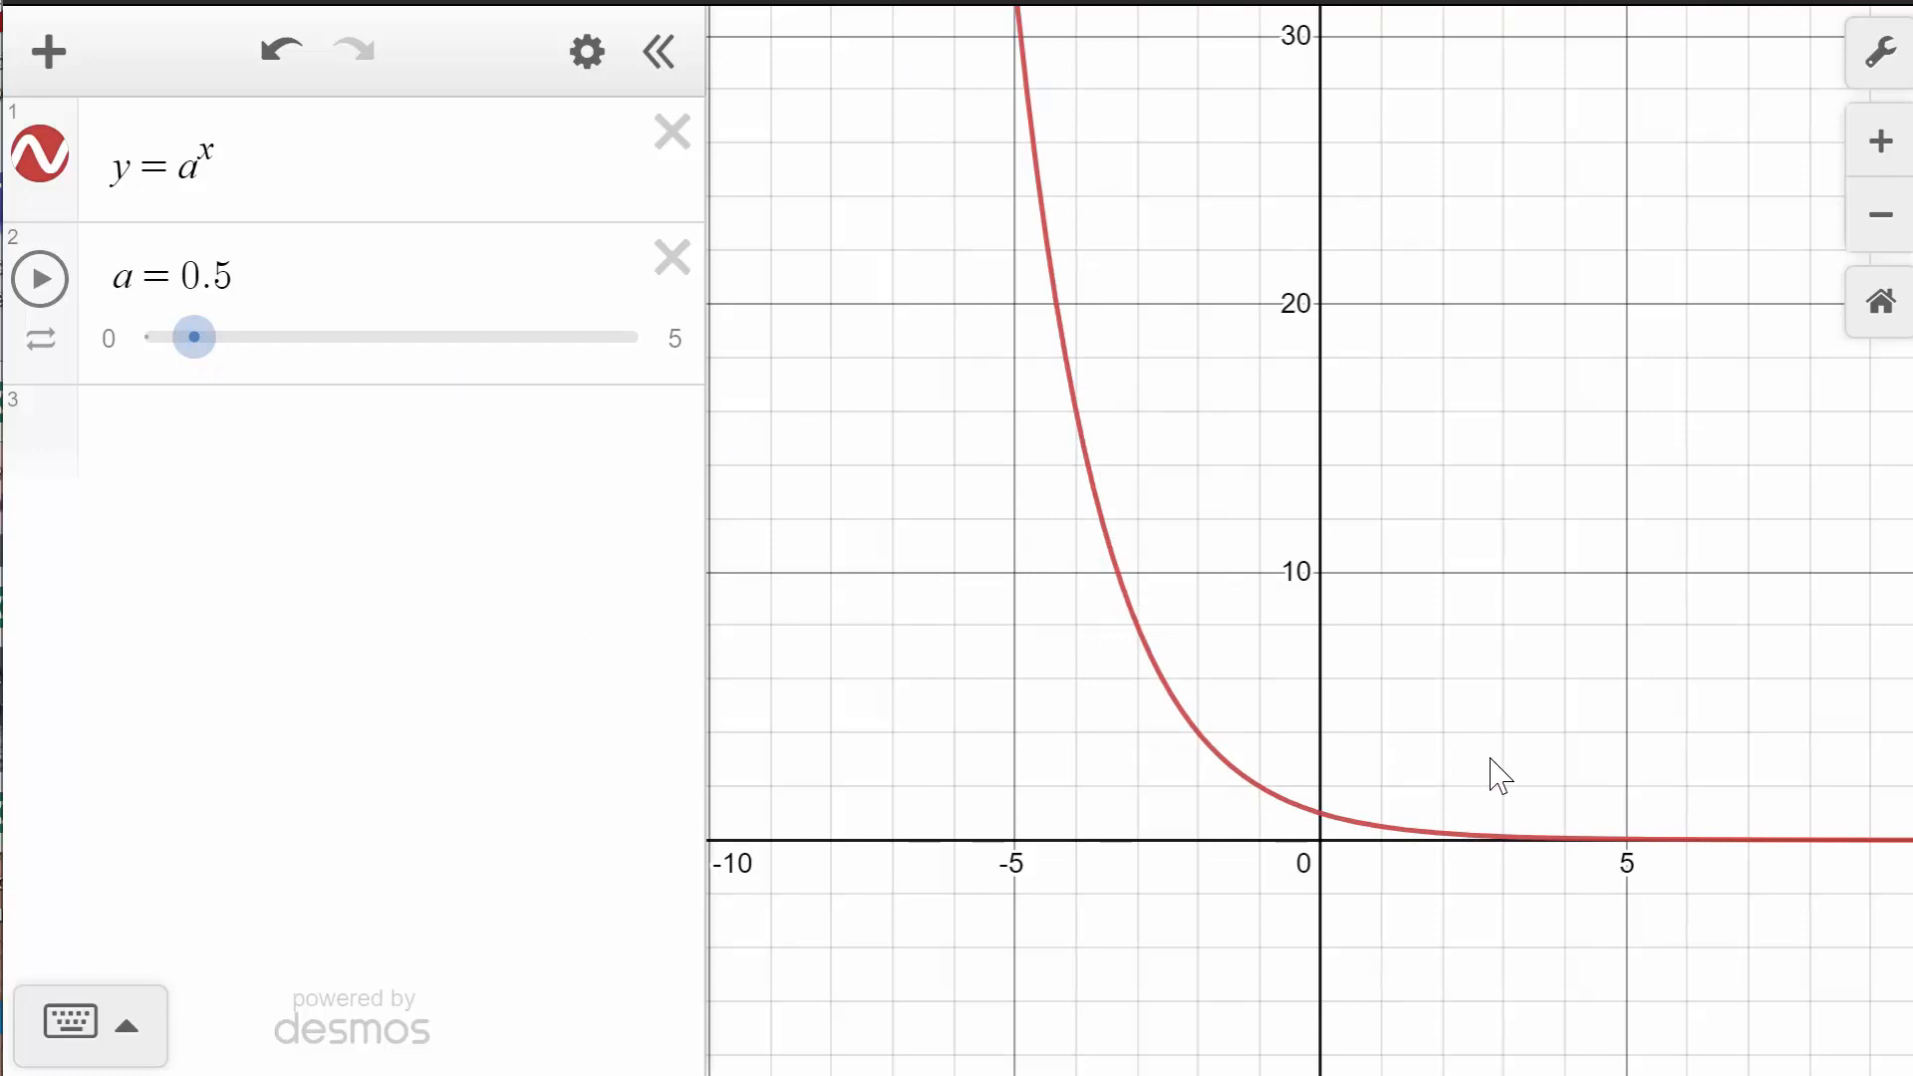
- Inspect points on the curve, including its y-intercept, for a = 0.5
click(1382, 831)
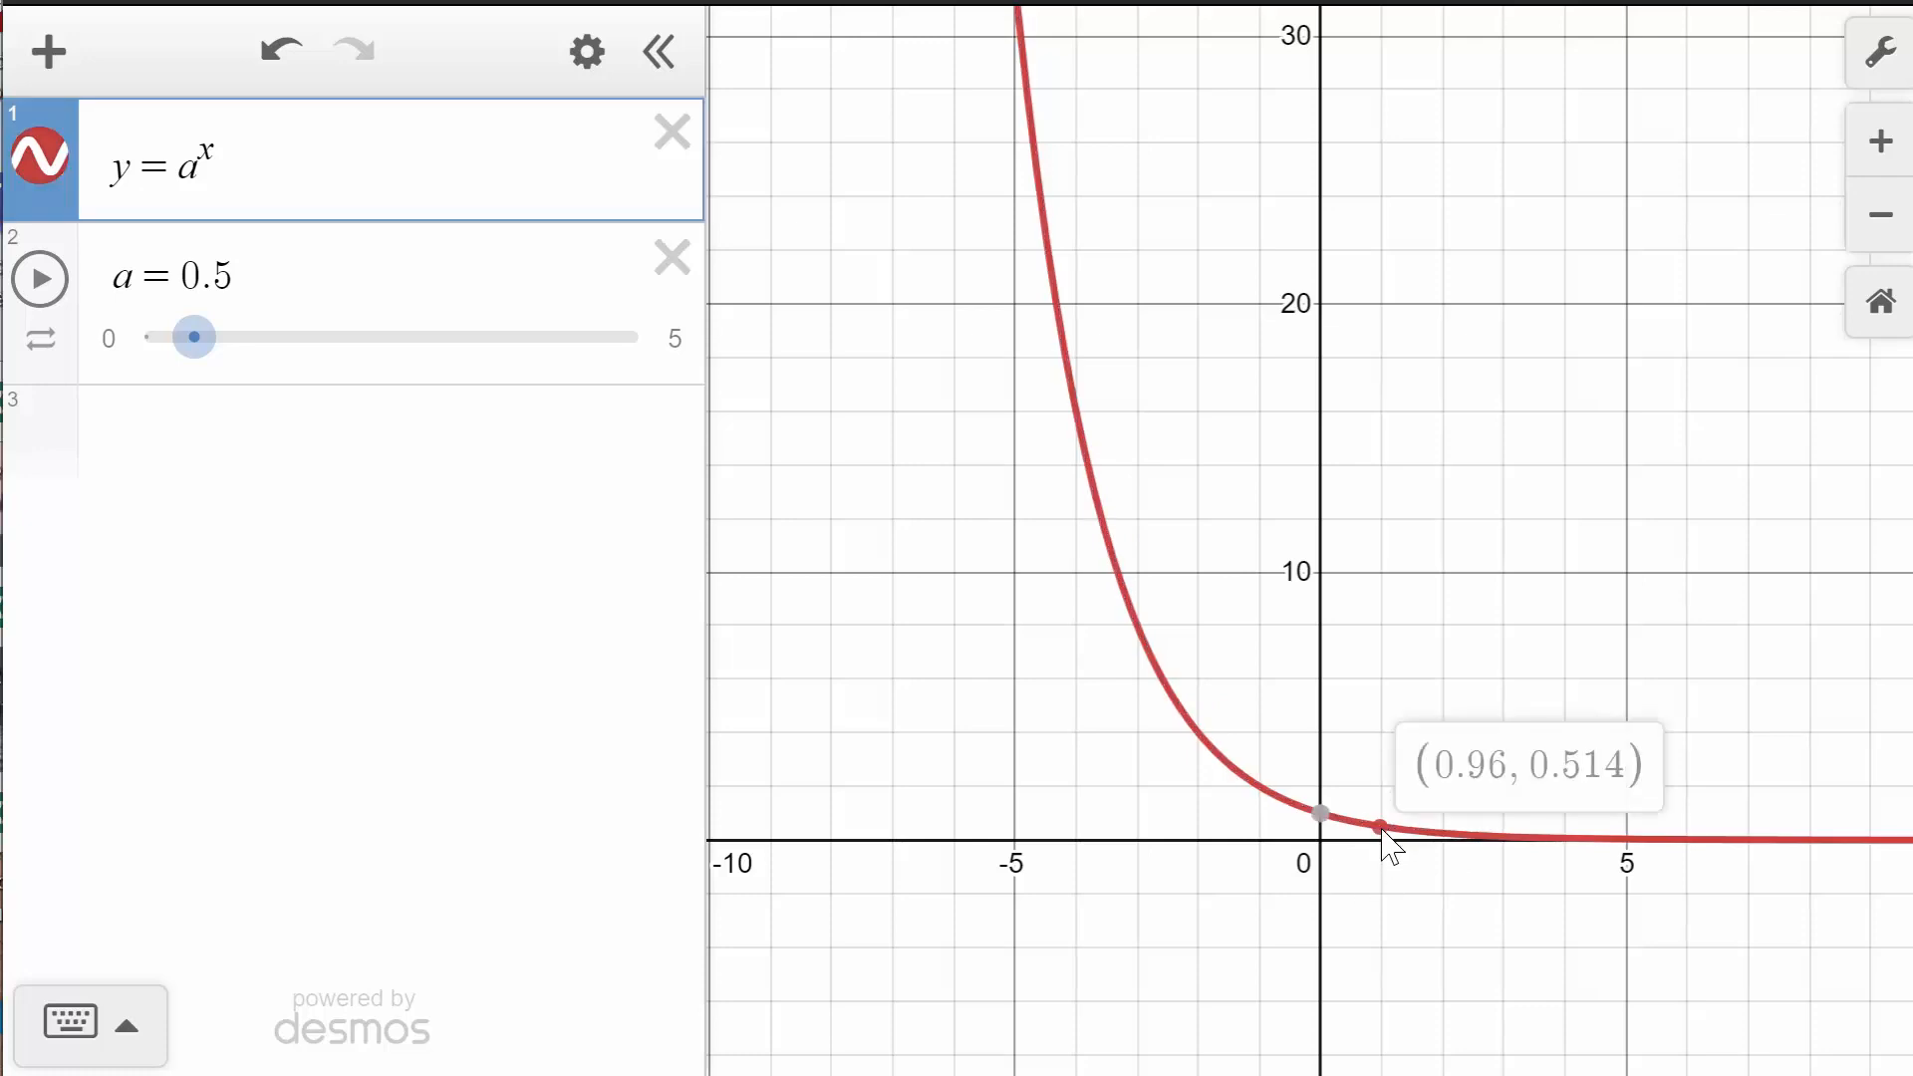
drag(1381, 830, 1378, 830)
click(1321, 813)
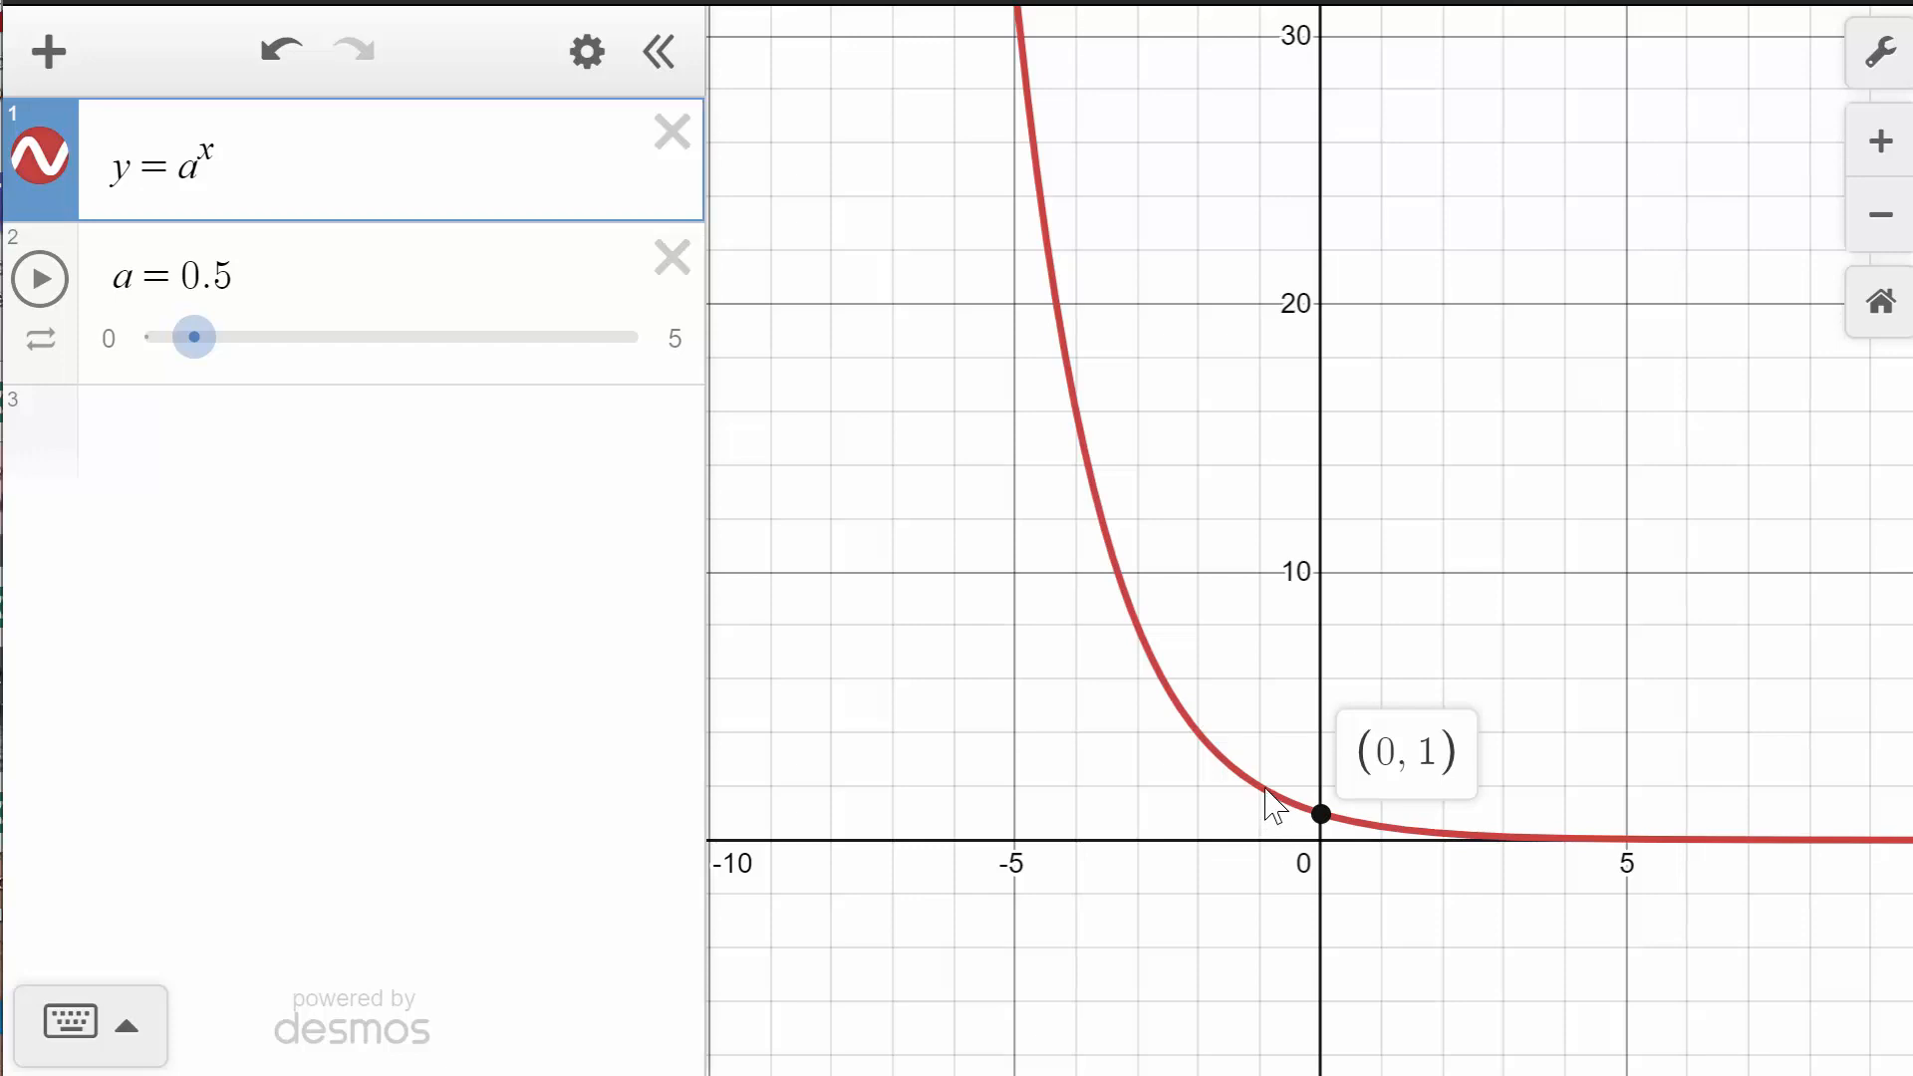
mouse_move(1264, 789)
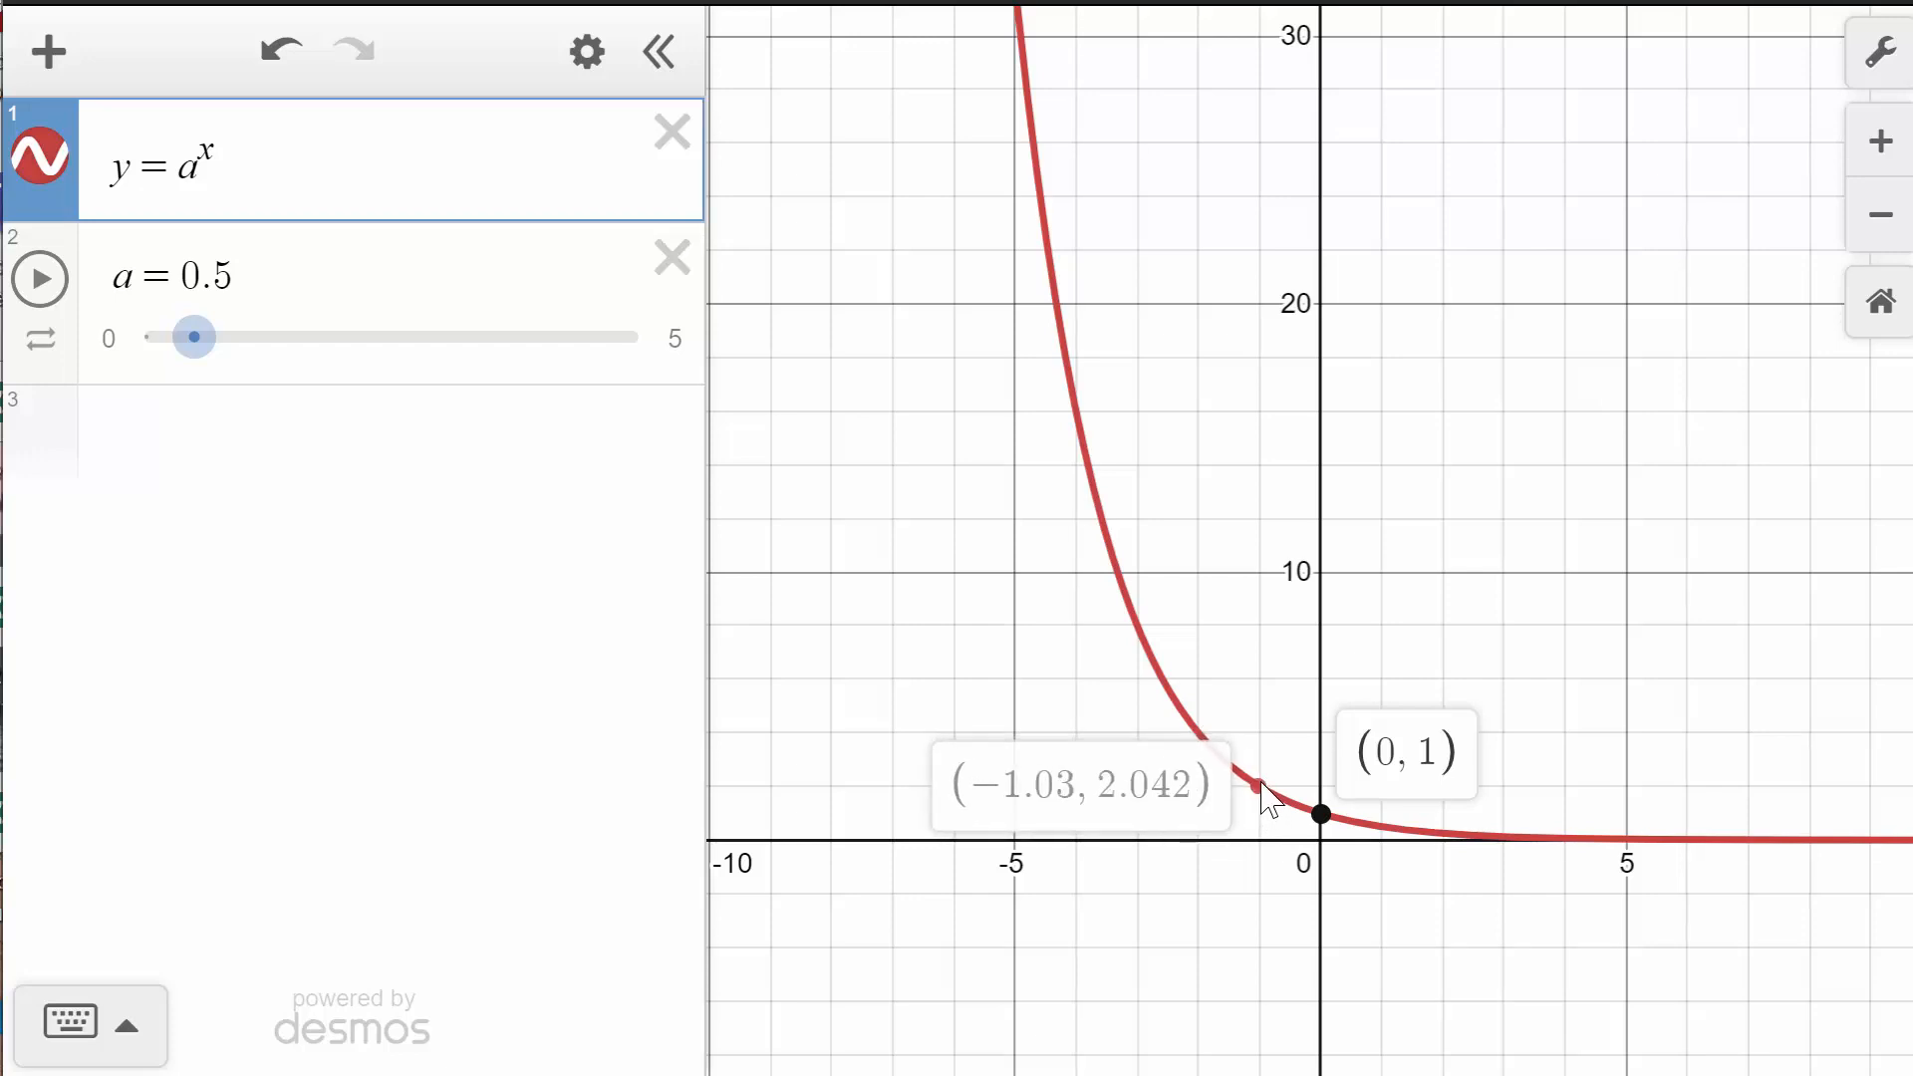
click(1184, 901)
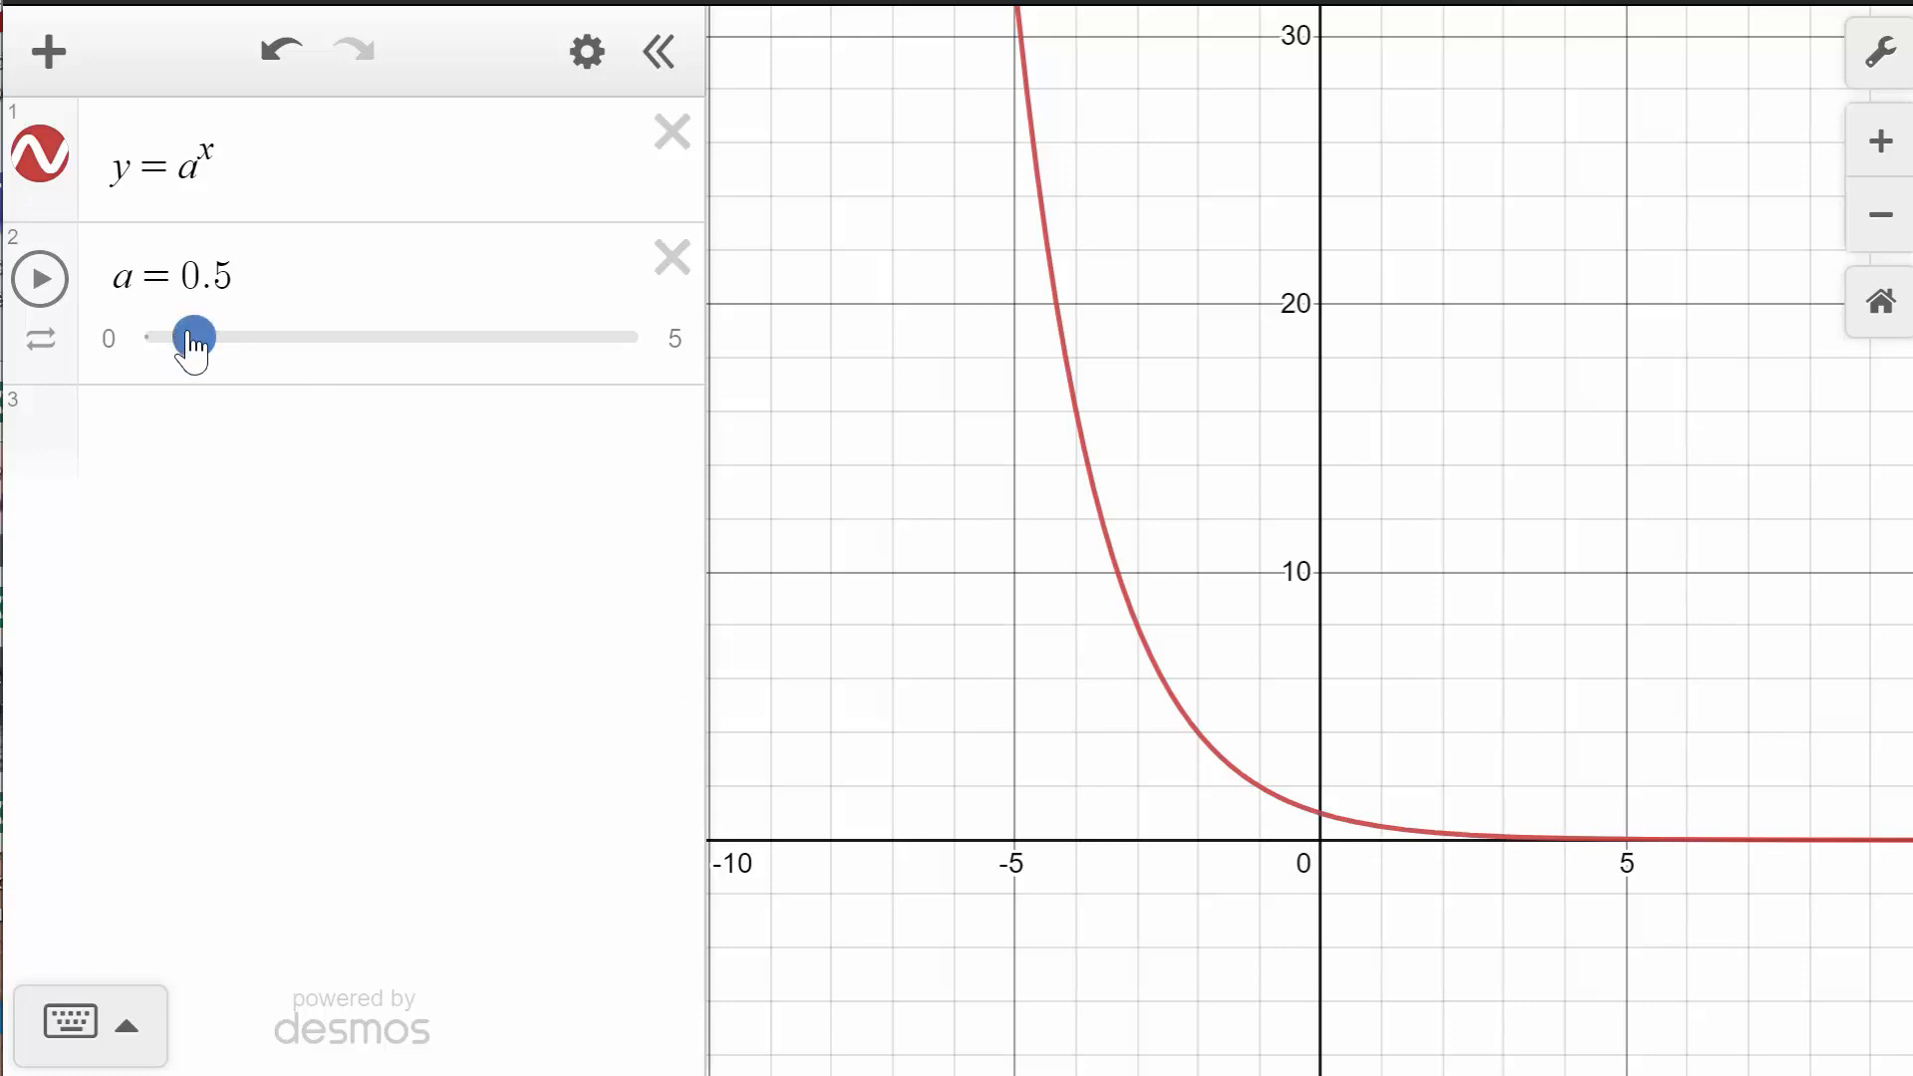
- Set a back to 2 and mark the y-intercept of y = a^x + b
drag(192, 344, 339, 359)
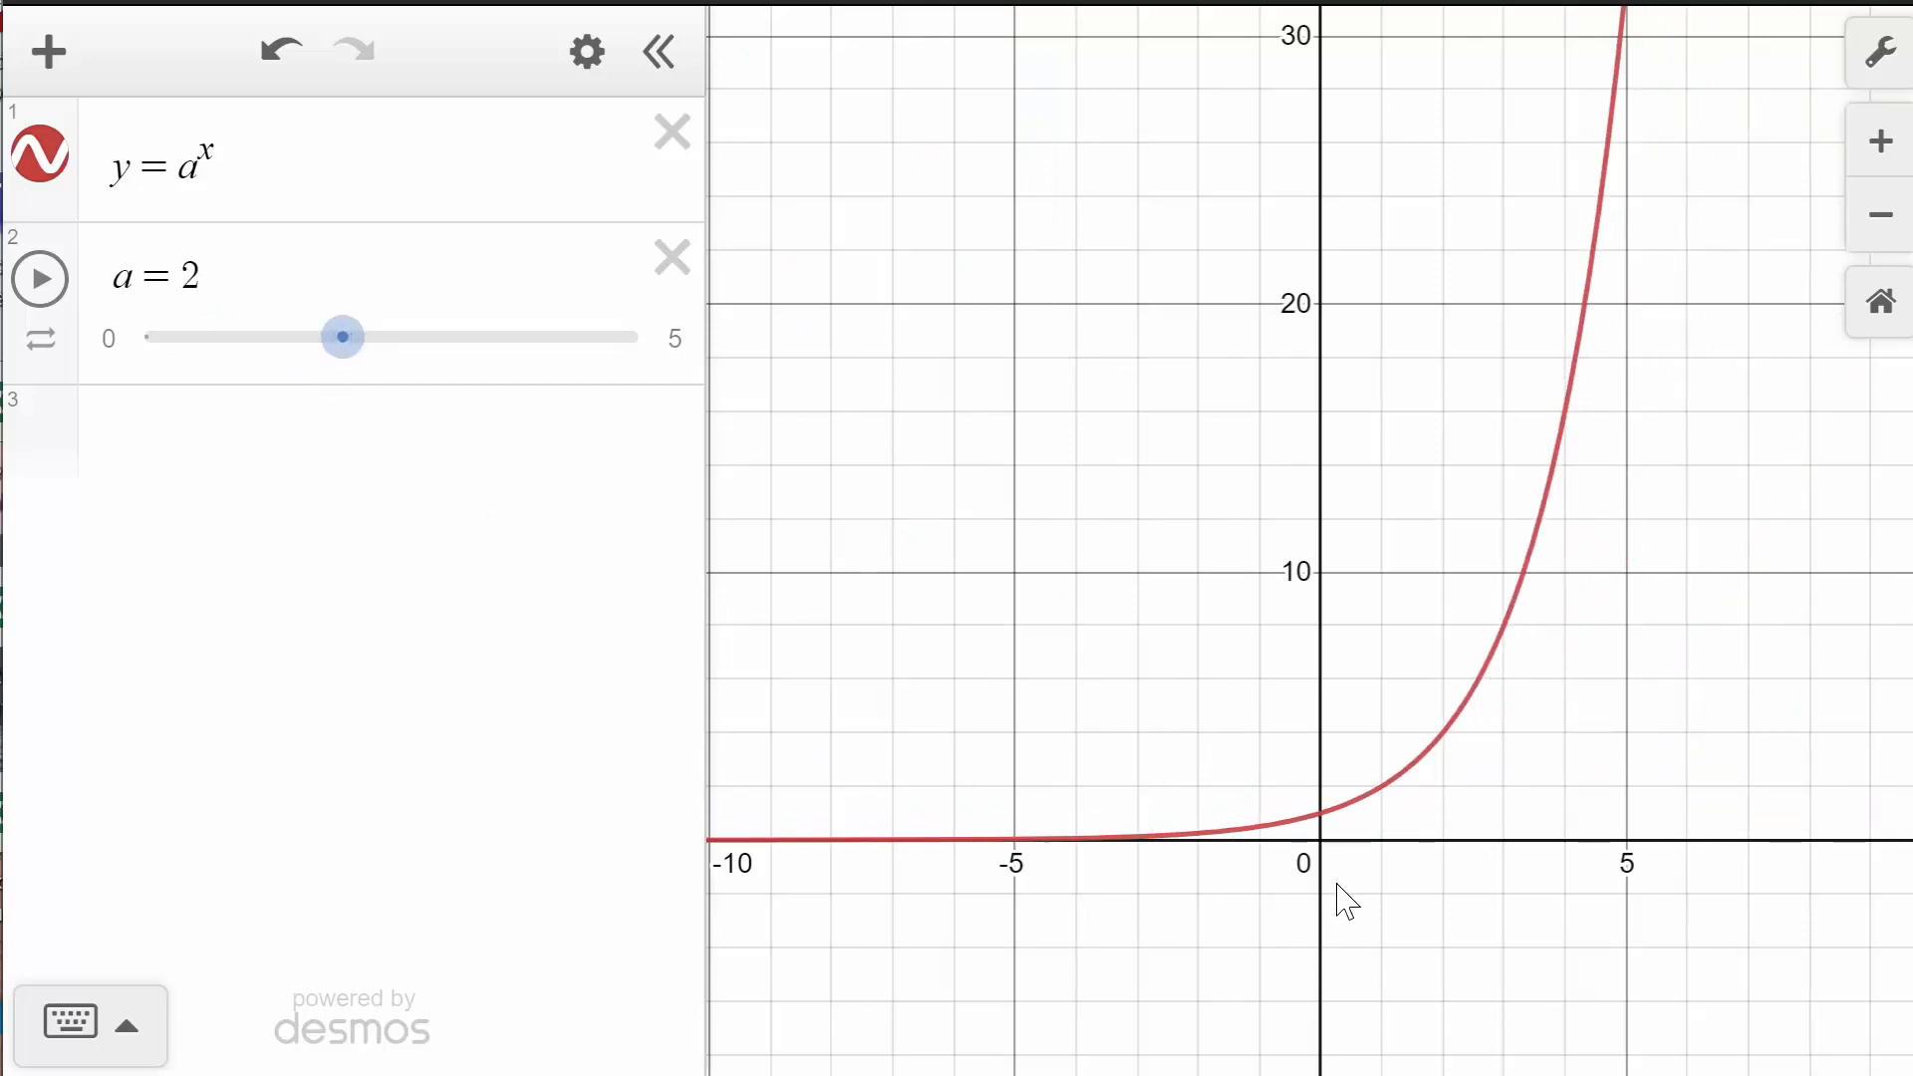
click(1321, 815)
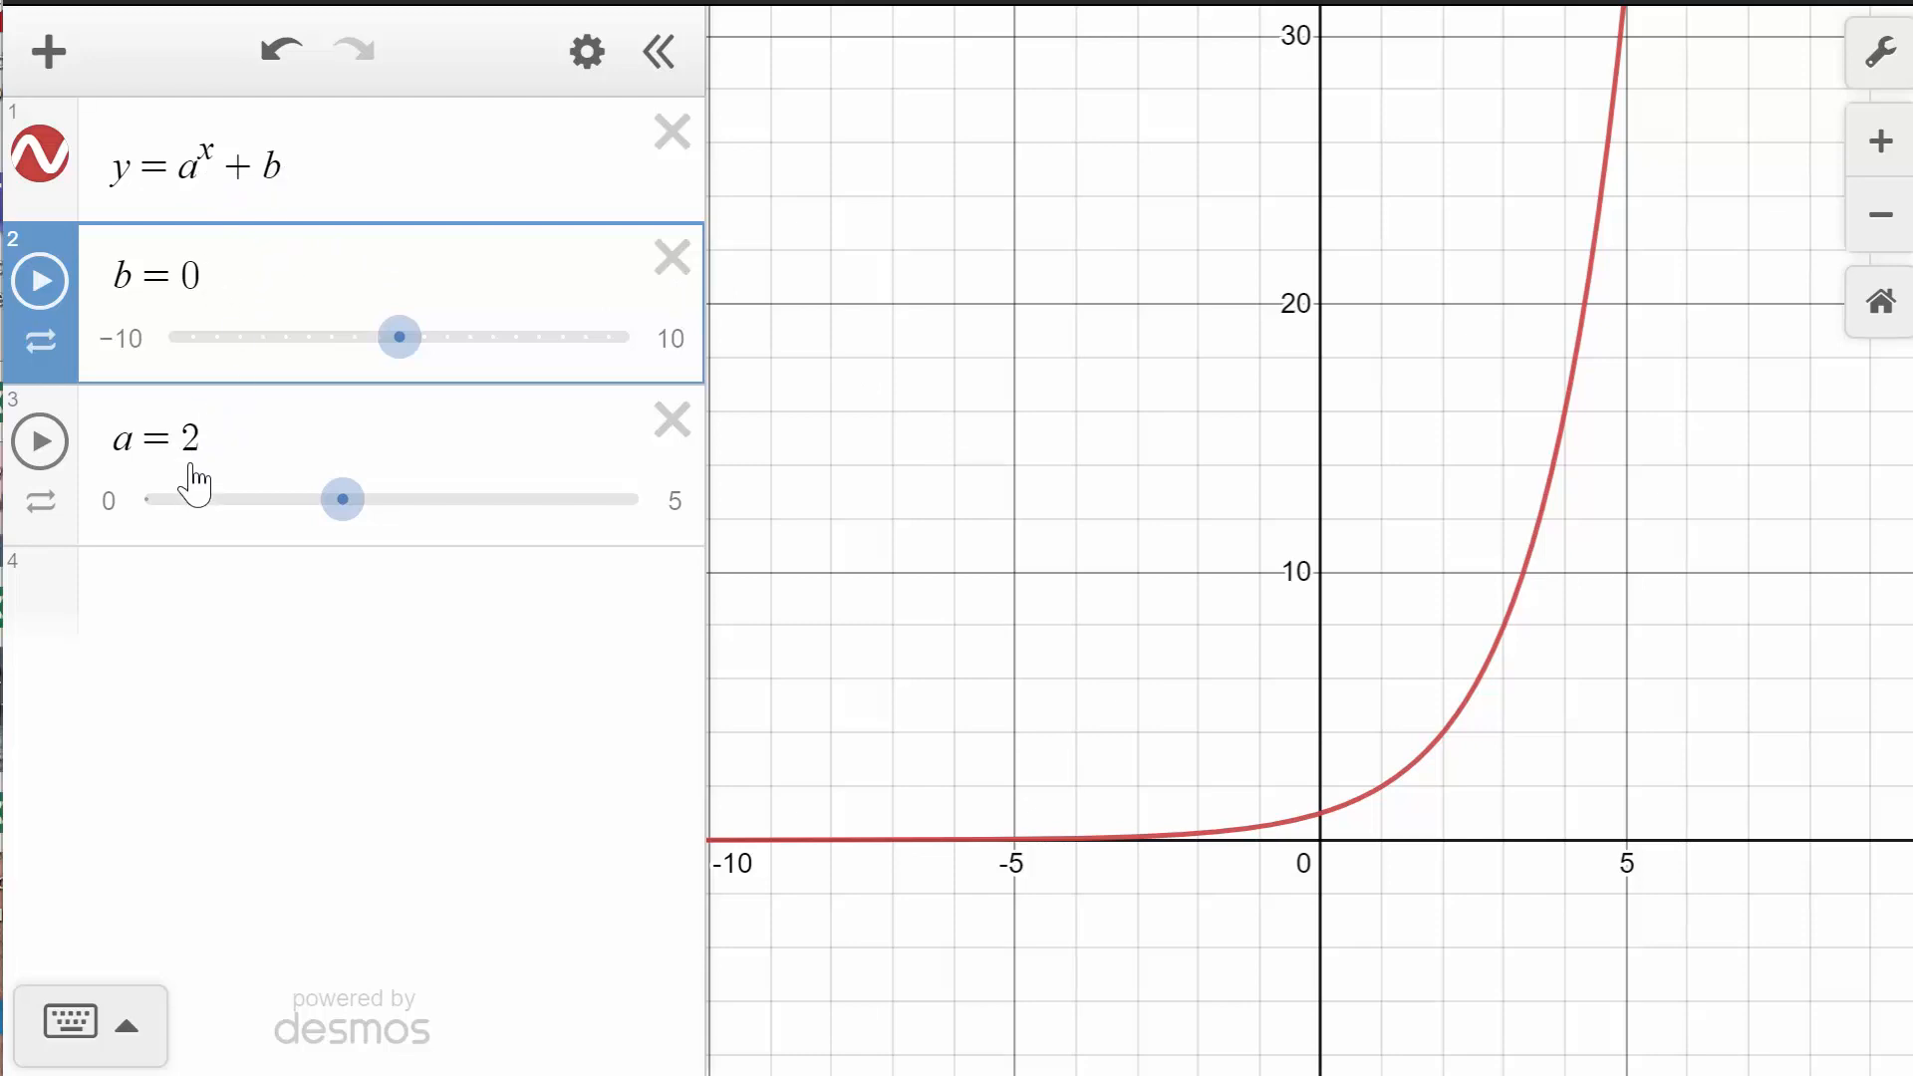
click(1323, 814)
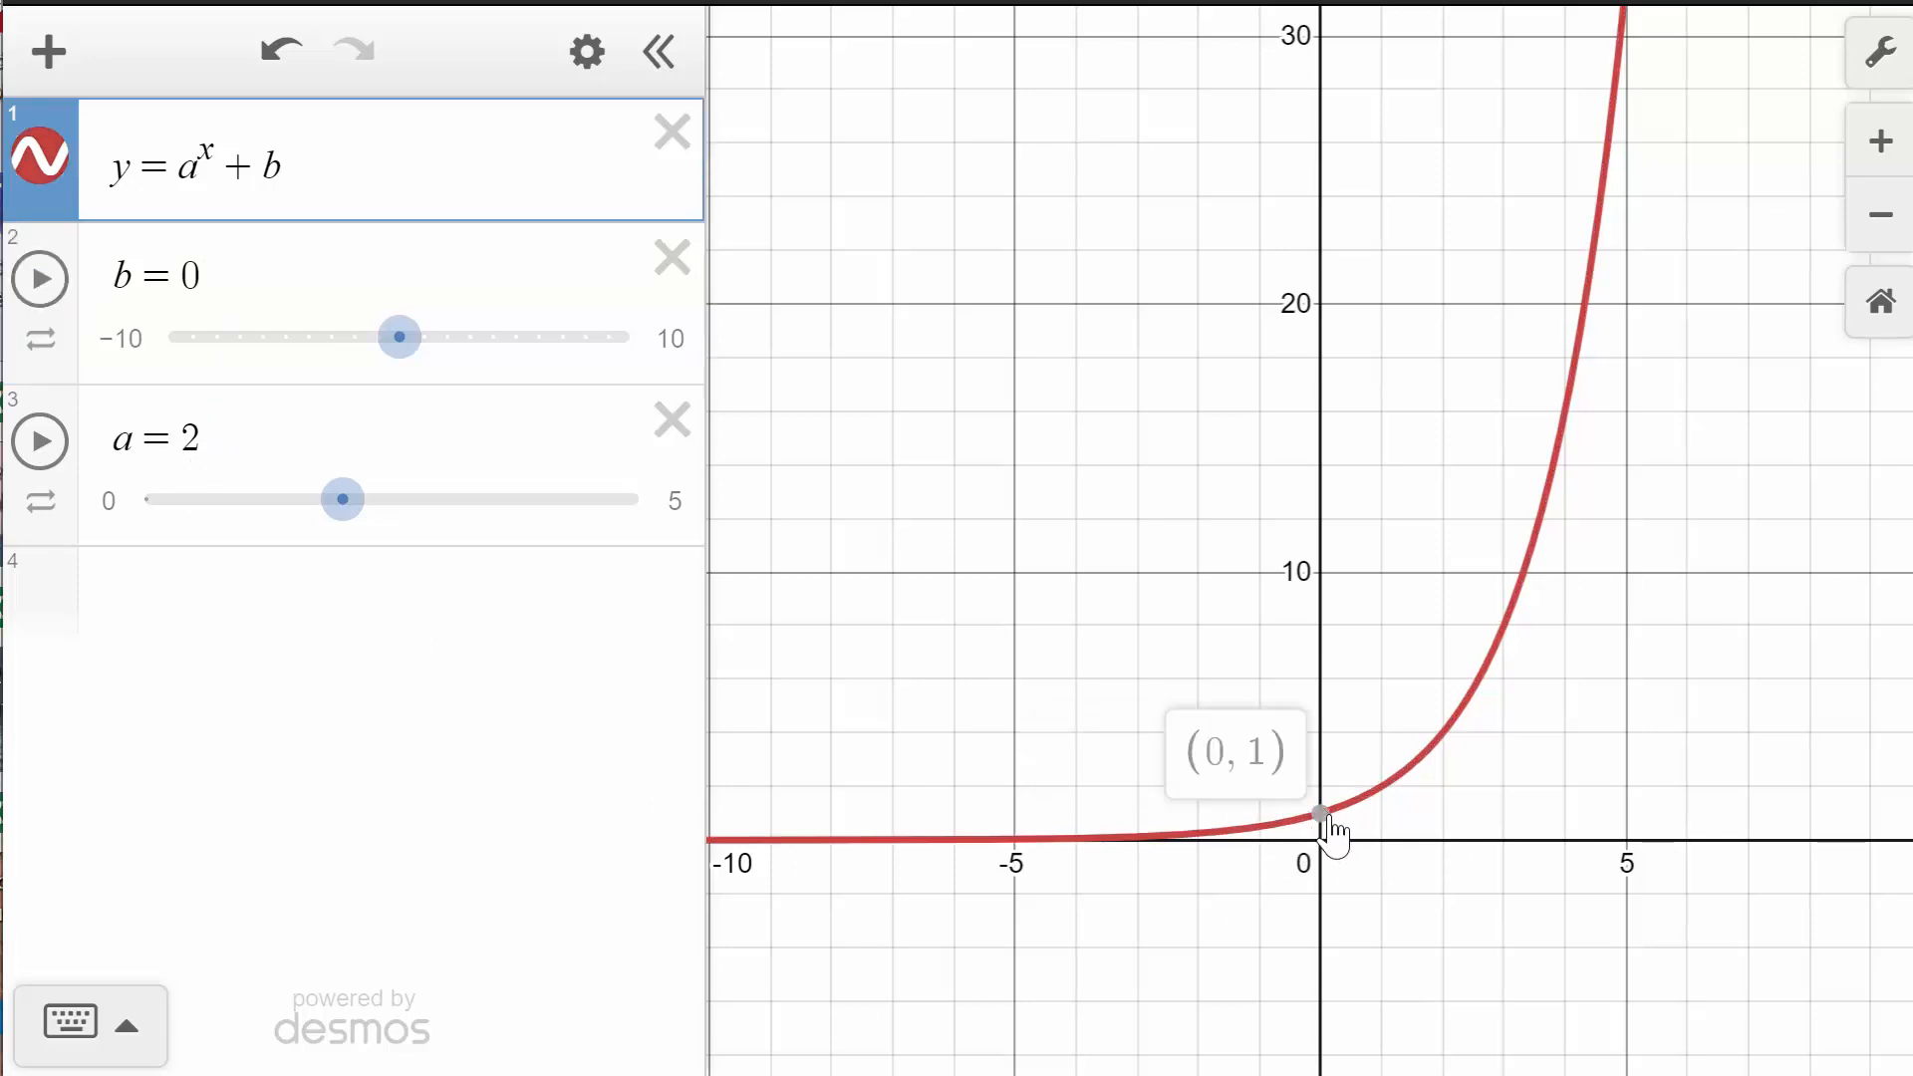
click(1323, 815)
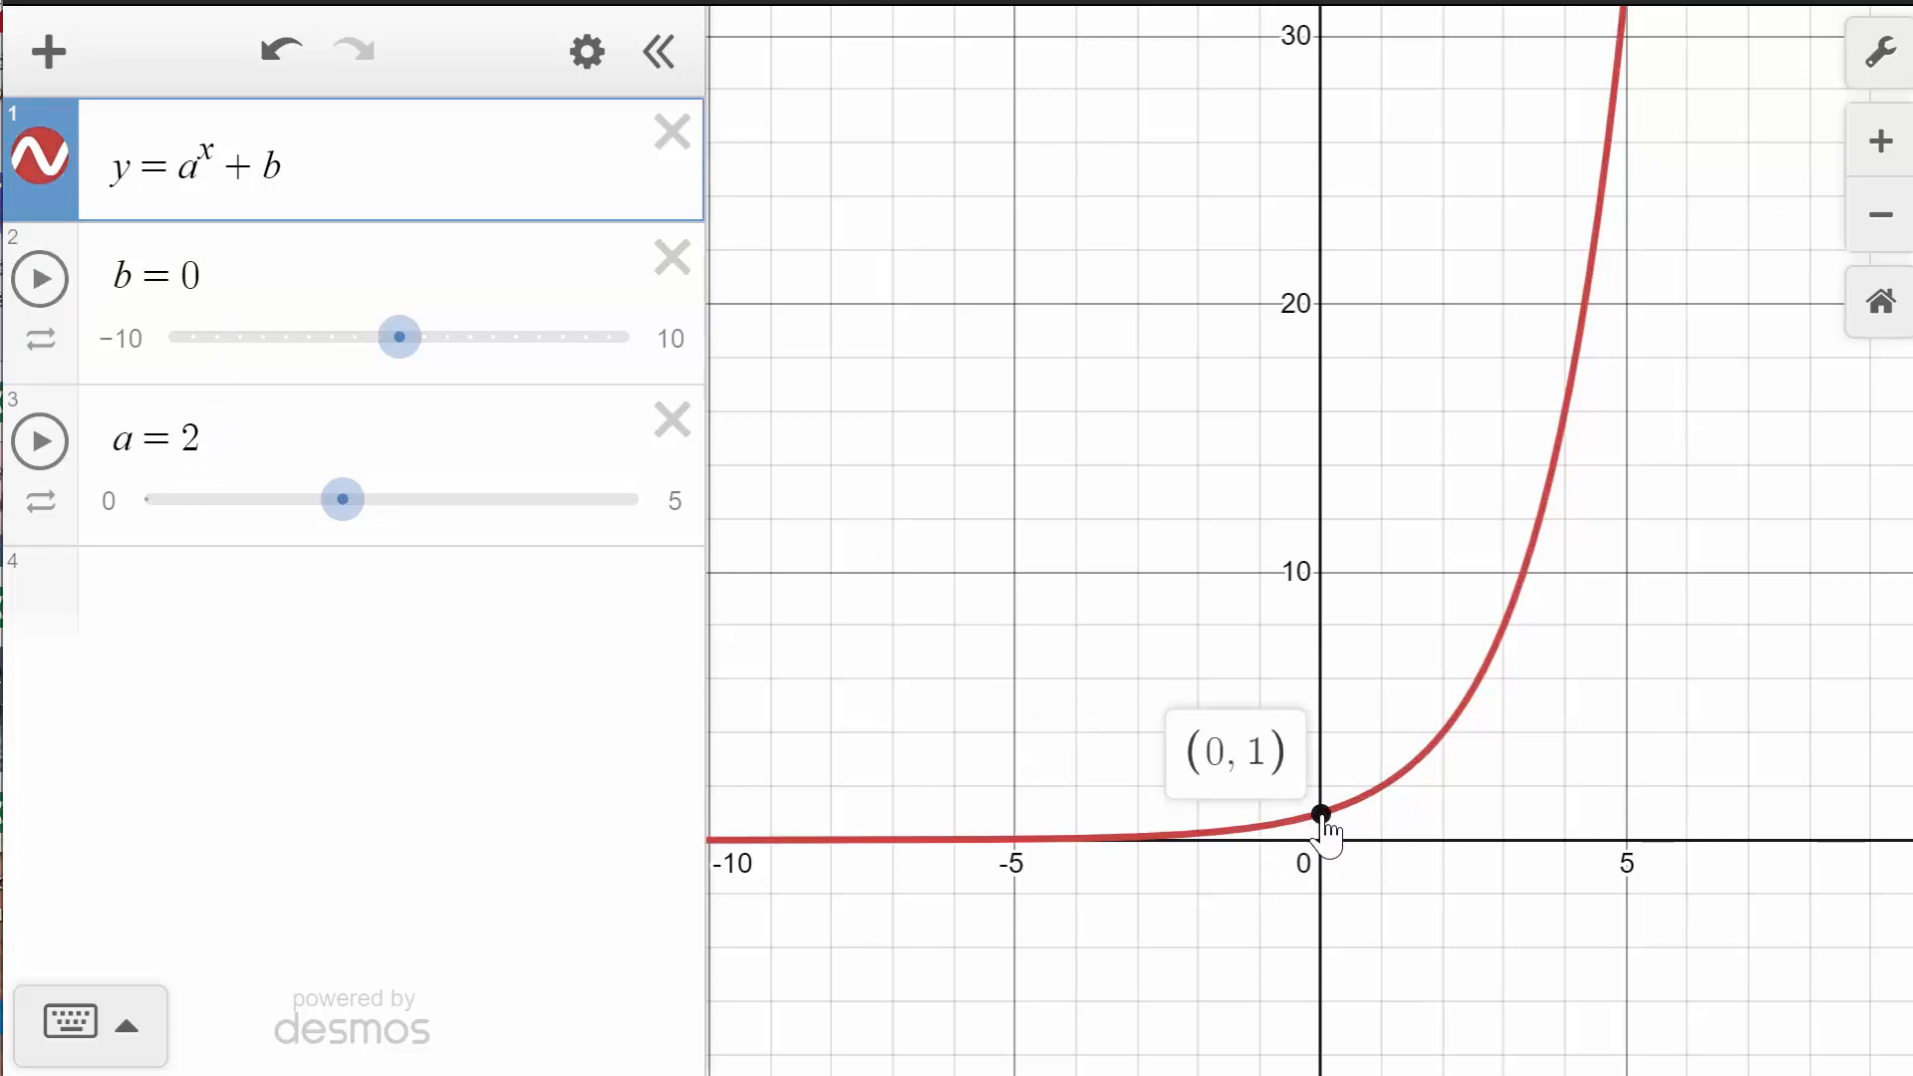
- Set the slider b to 4 and mark the curve's new y-intercept
click(425, 339)
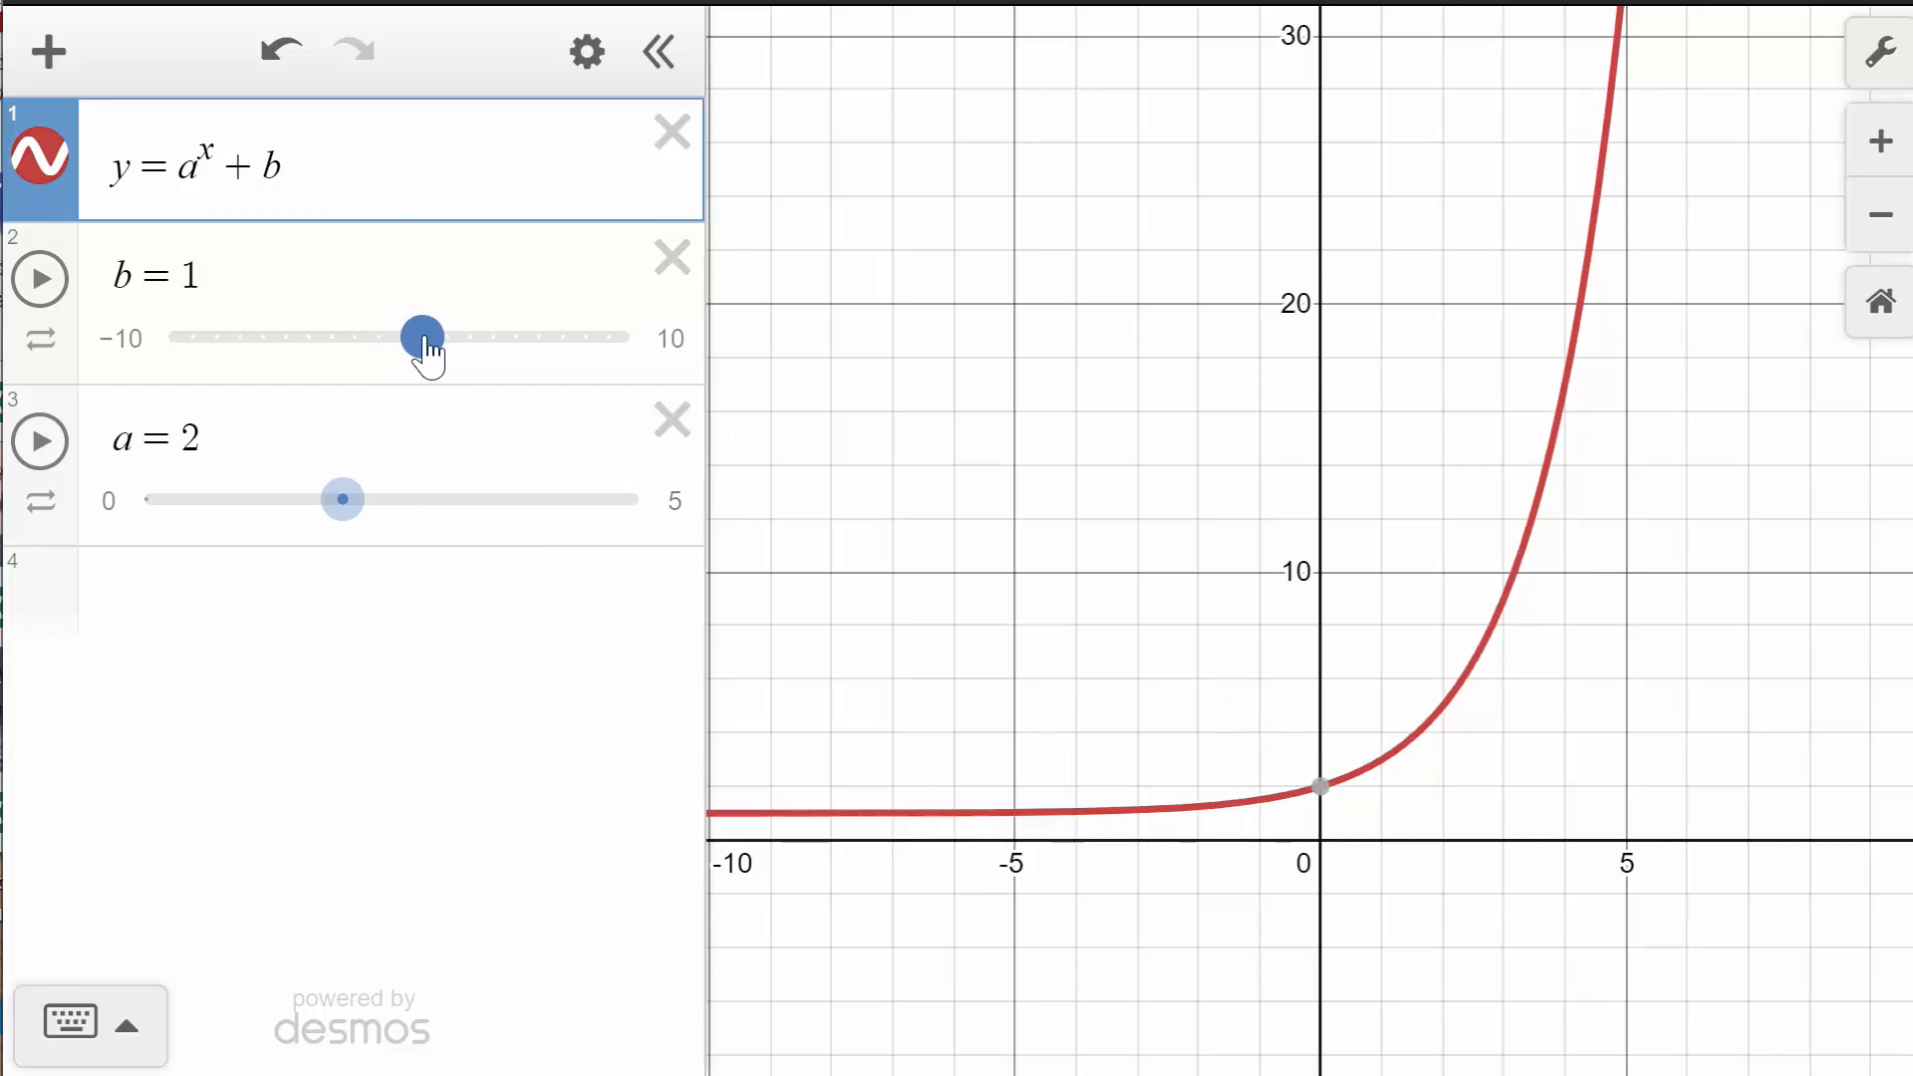
drag(426, 340, 491, 371)
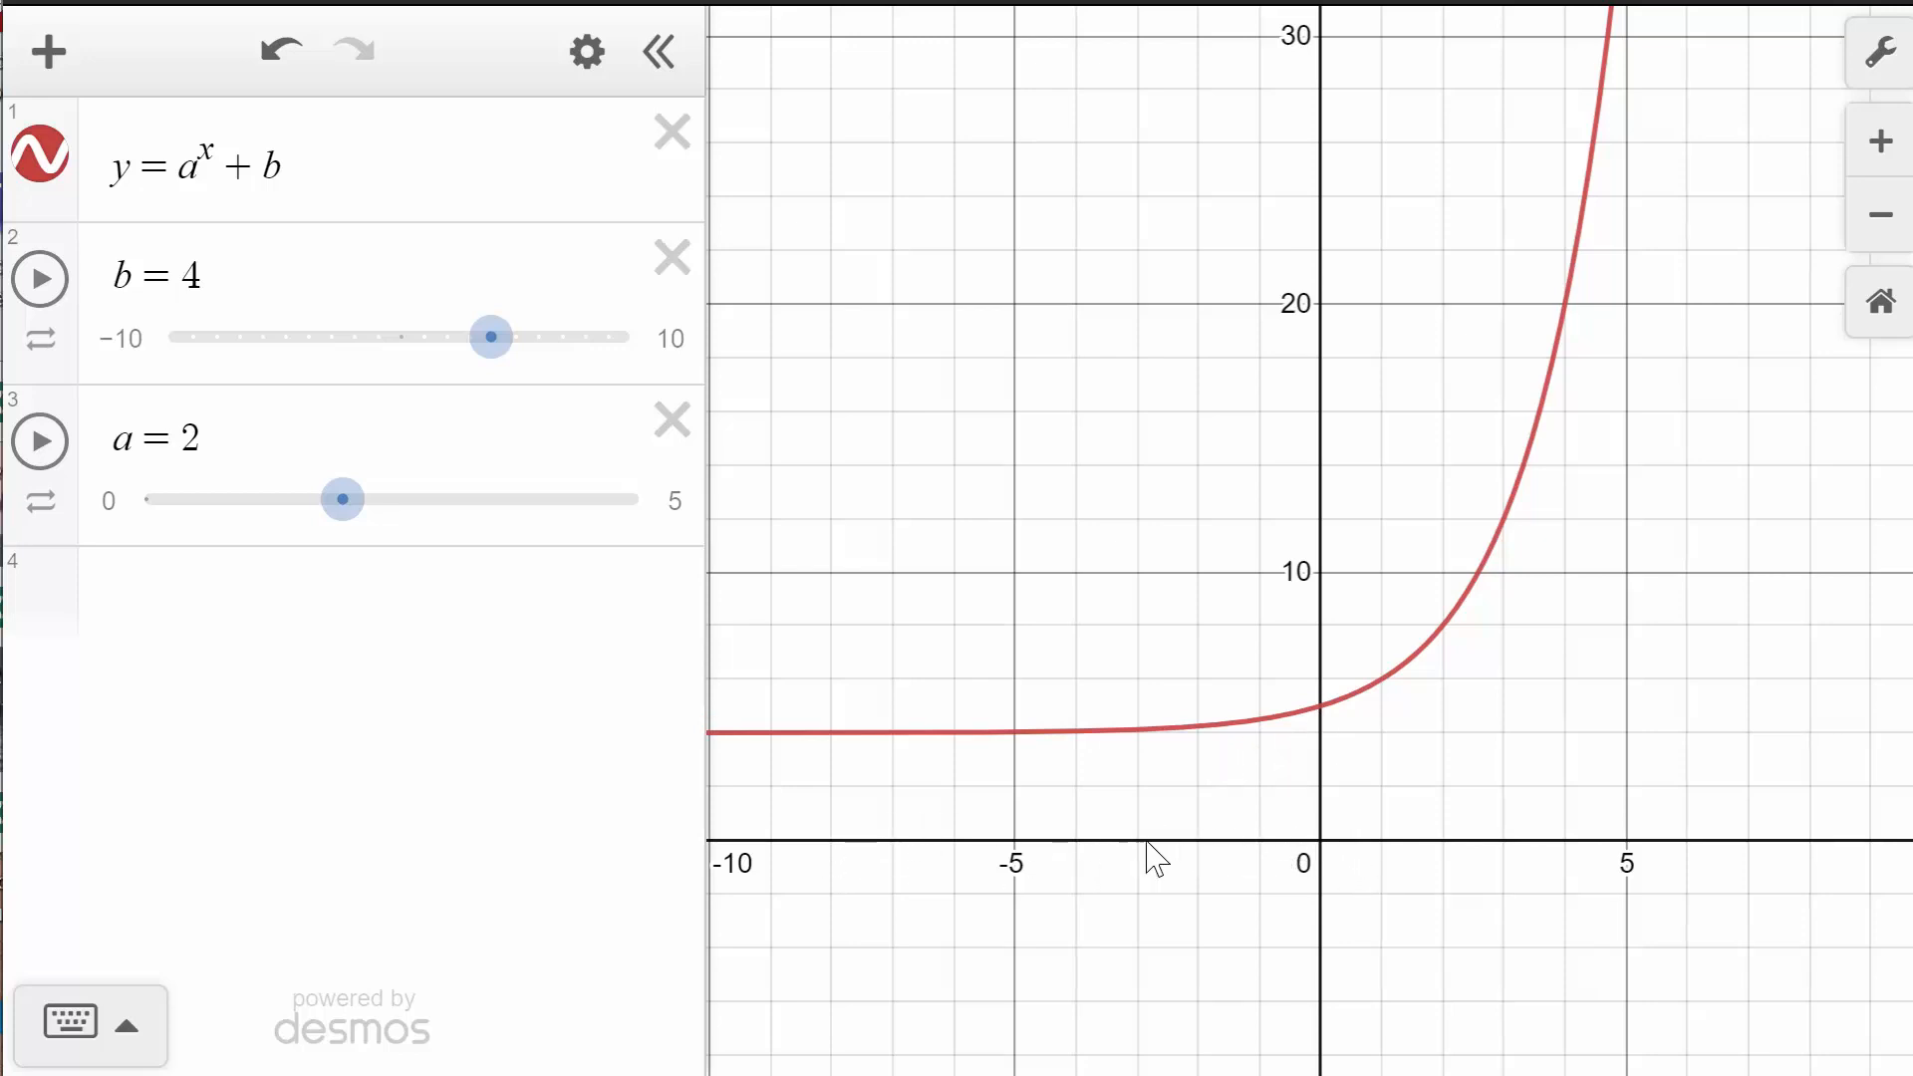
click(1325, 709)
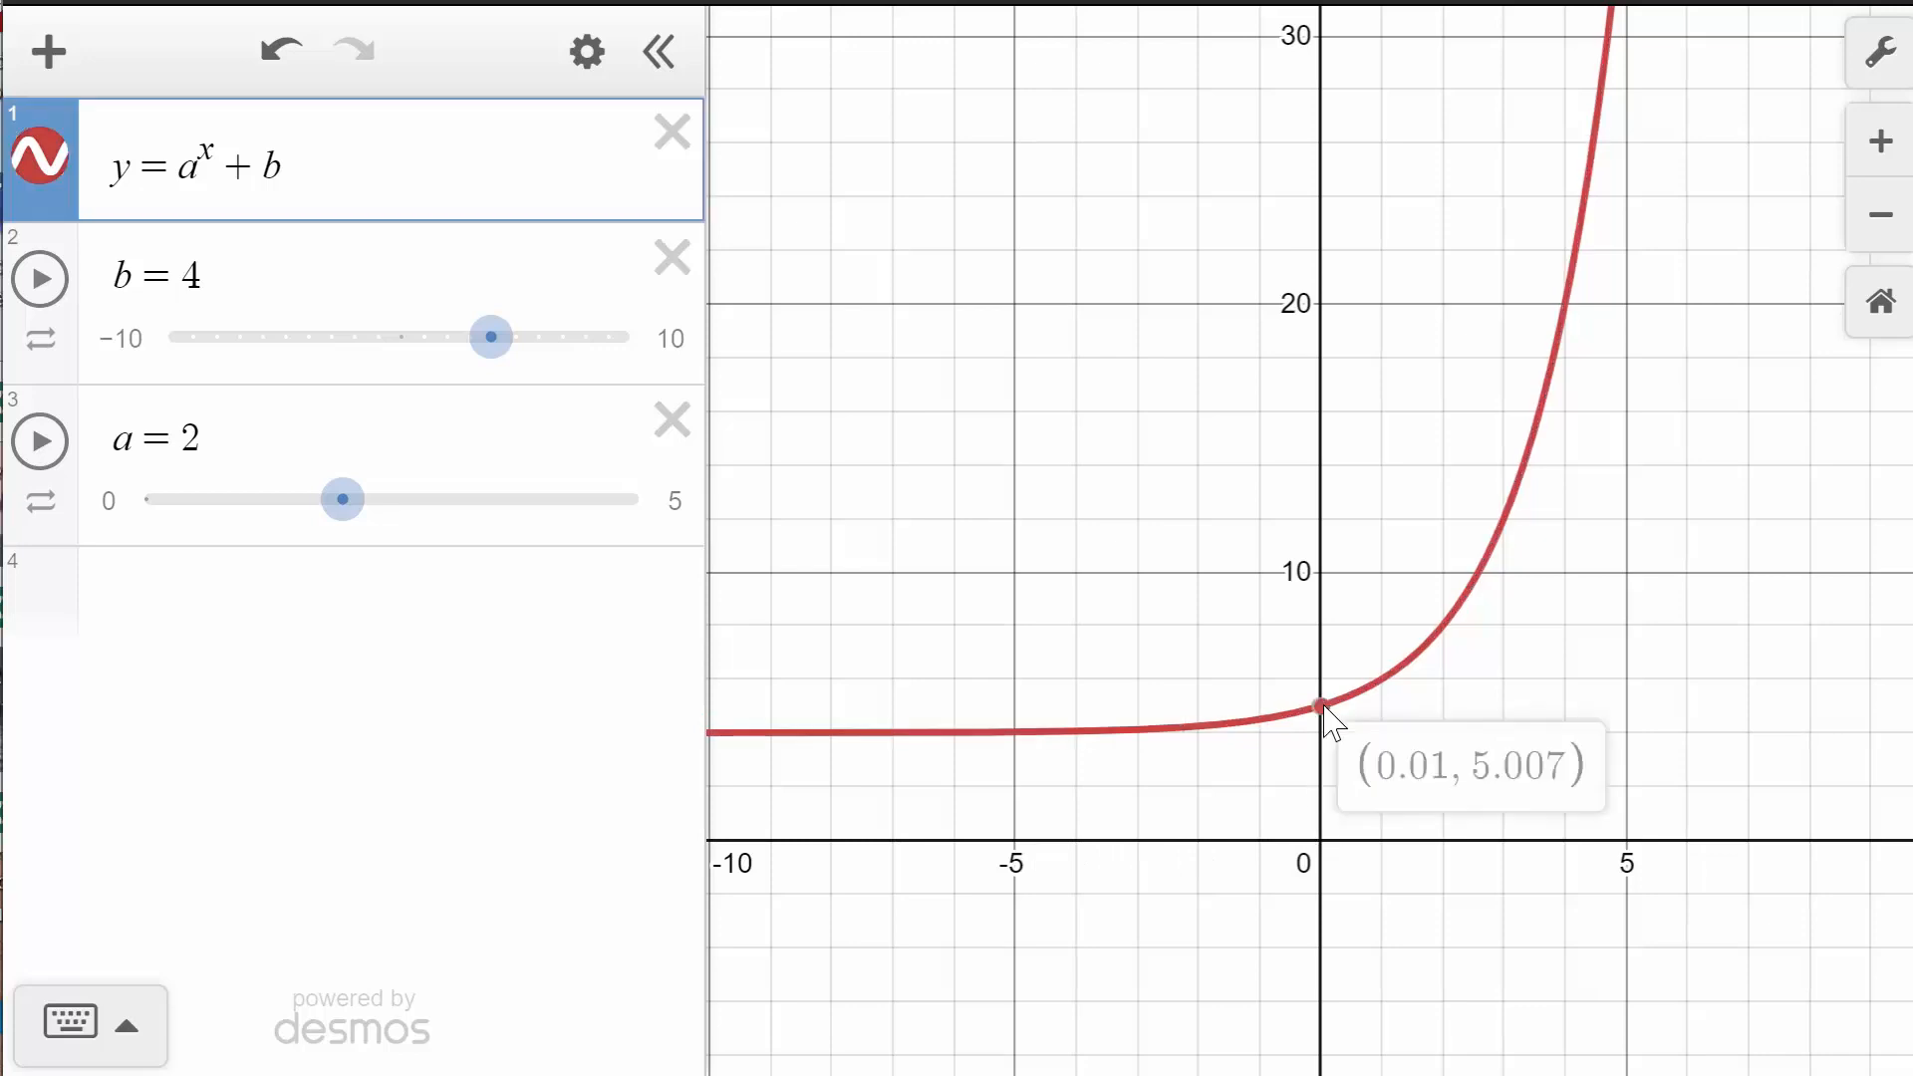
click(1321, 709)
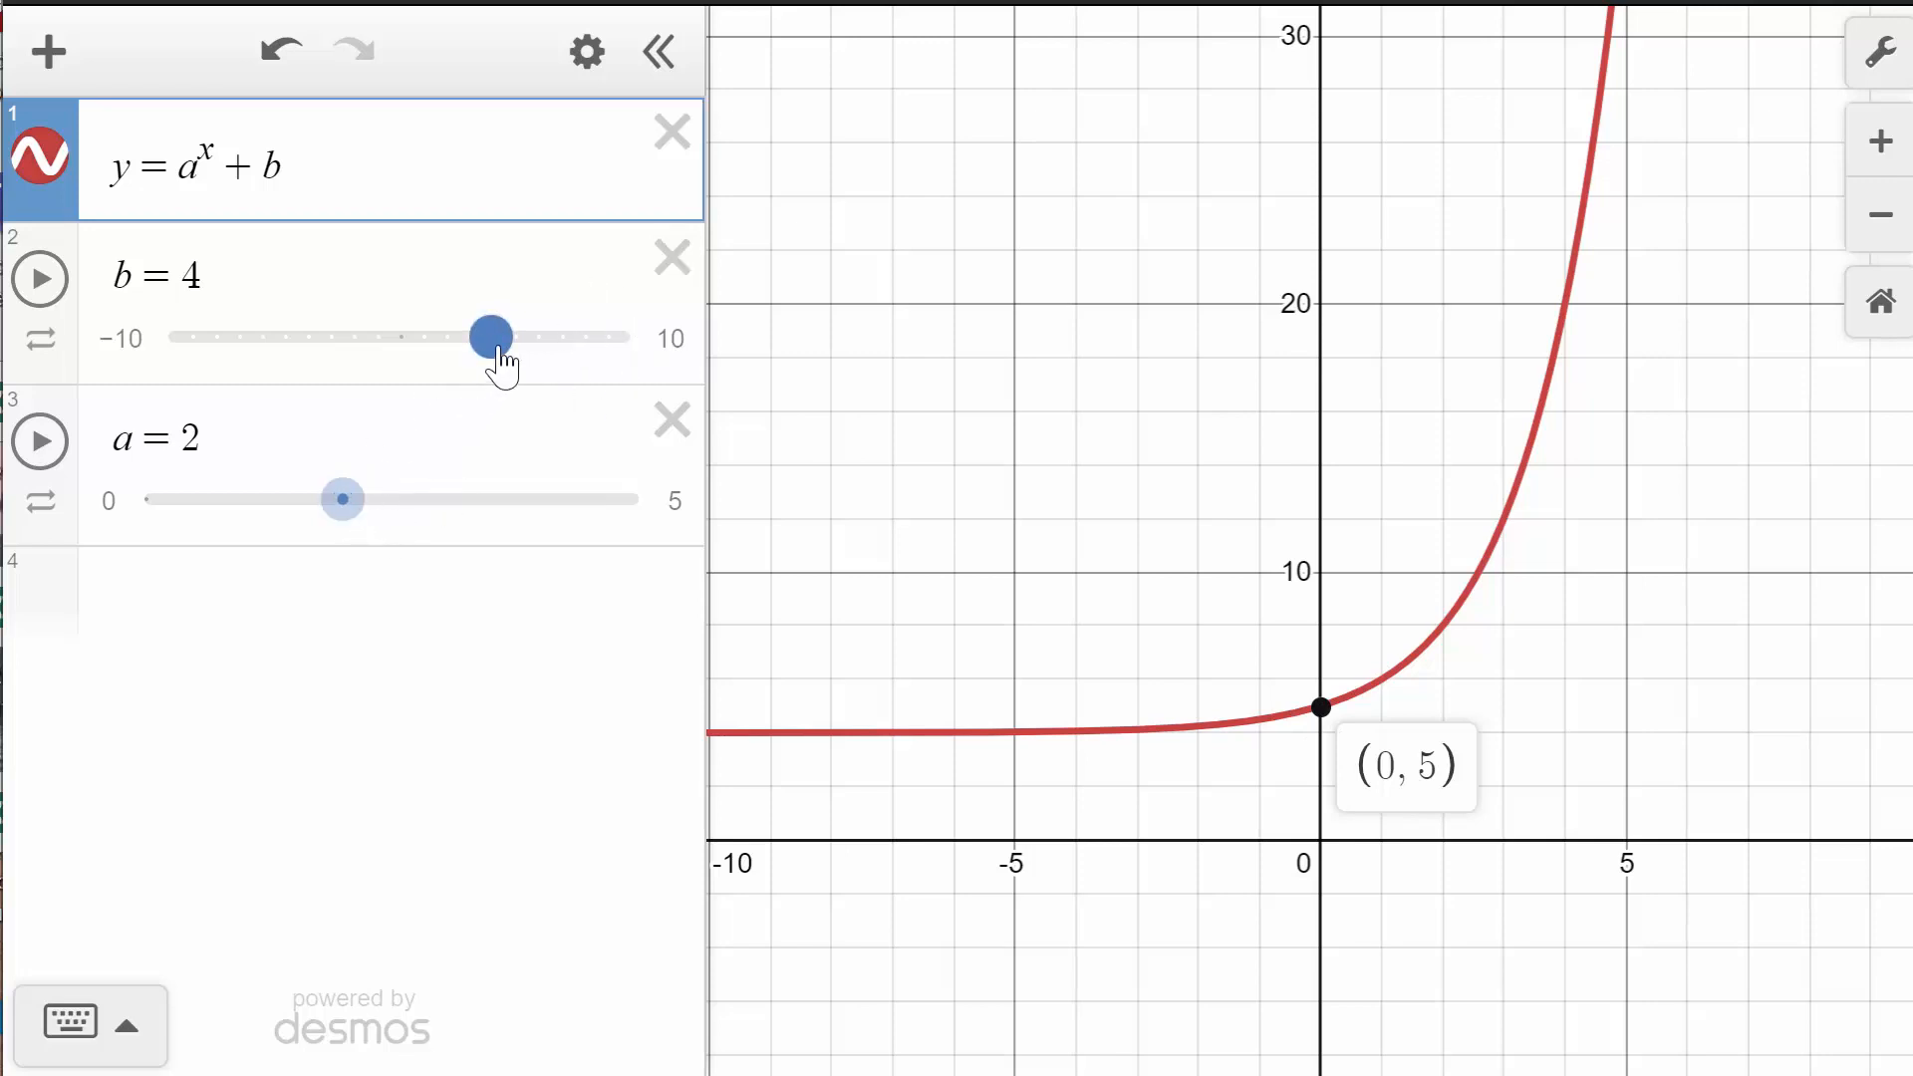
- Raise b to 6 and mark the y-intercept point
drag(504, 363, 547, 376)
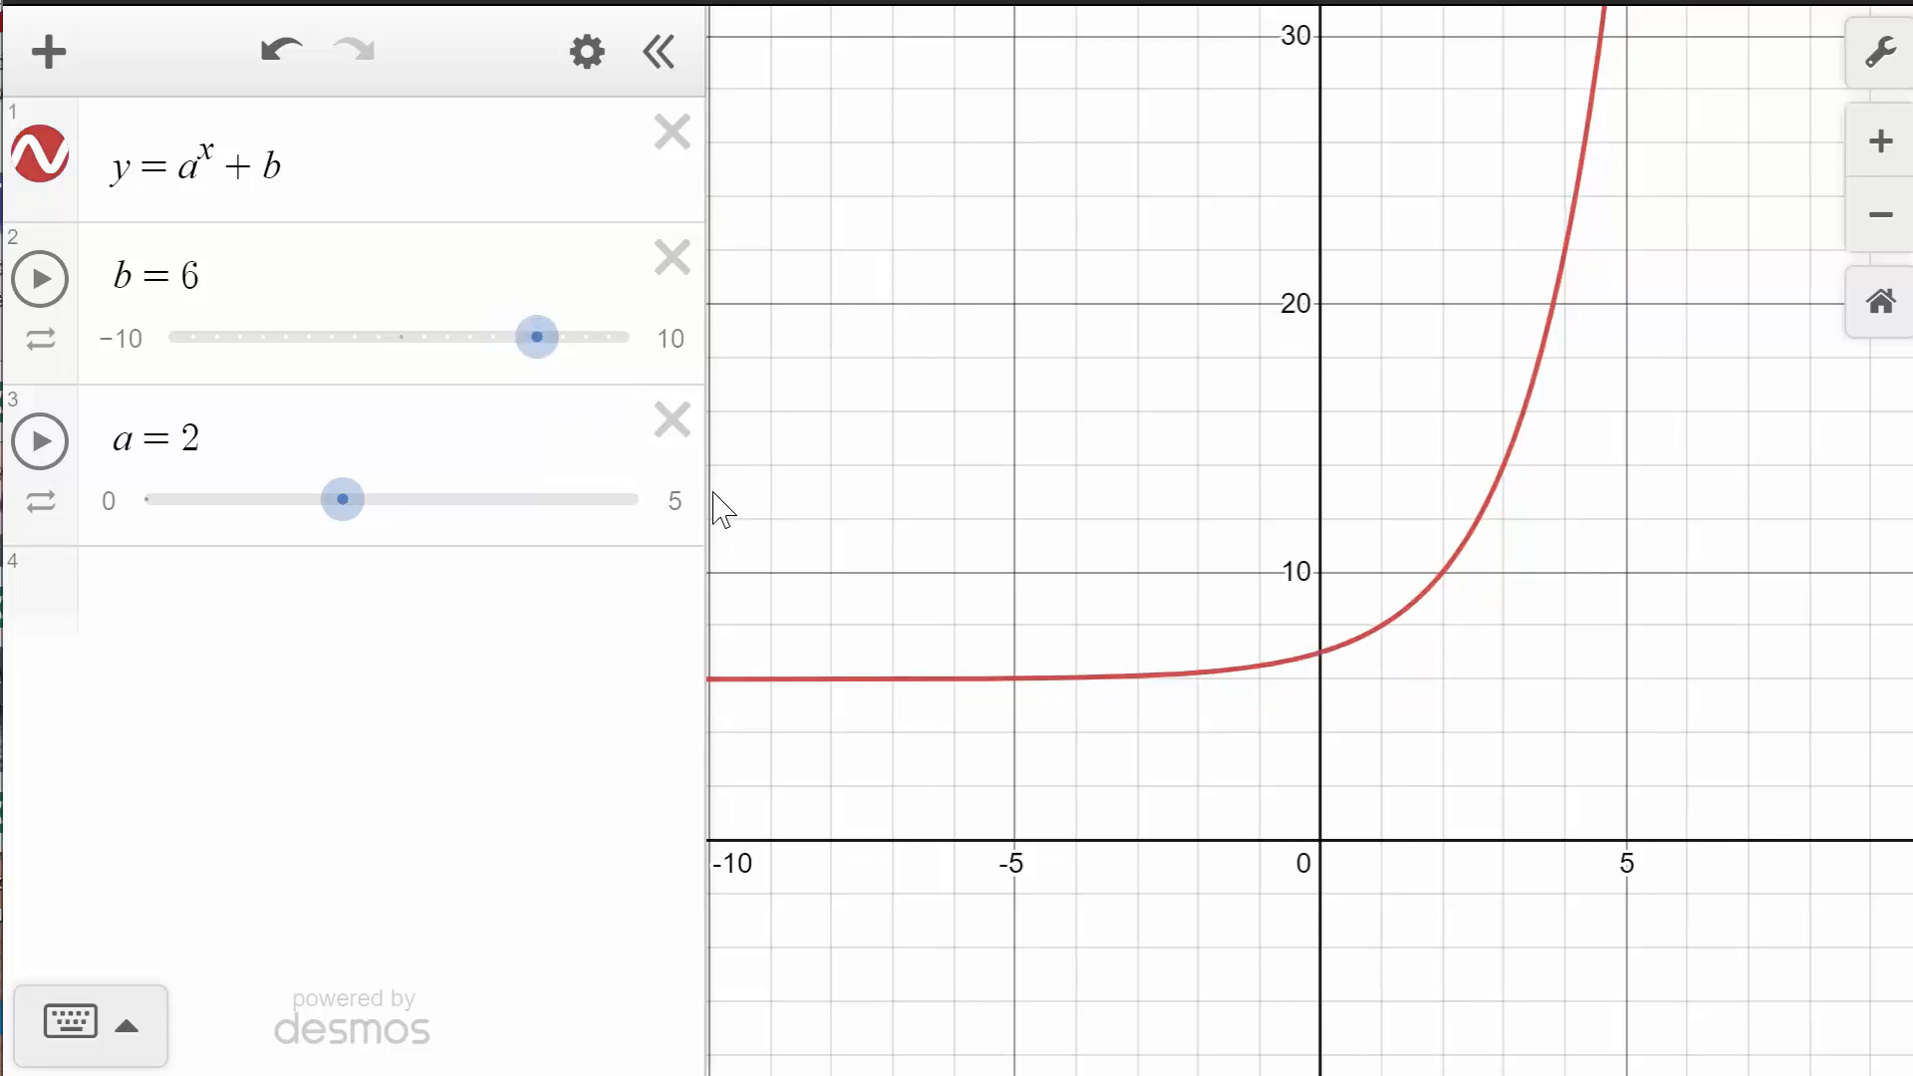
click(1320, 652)
click(1321, 655)
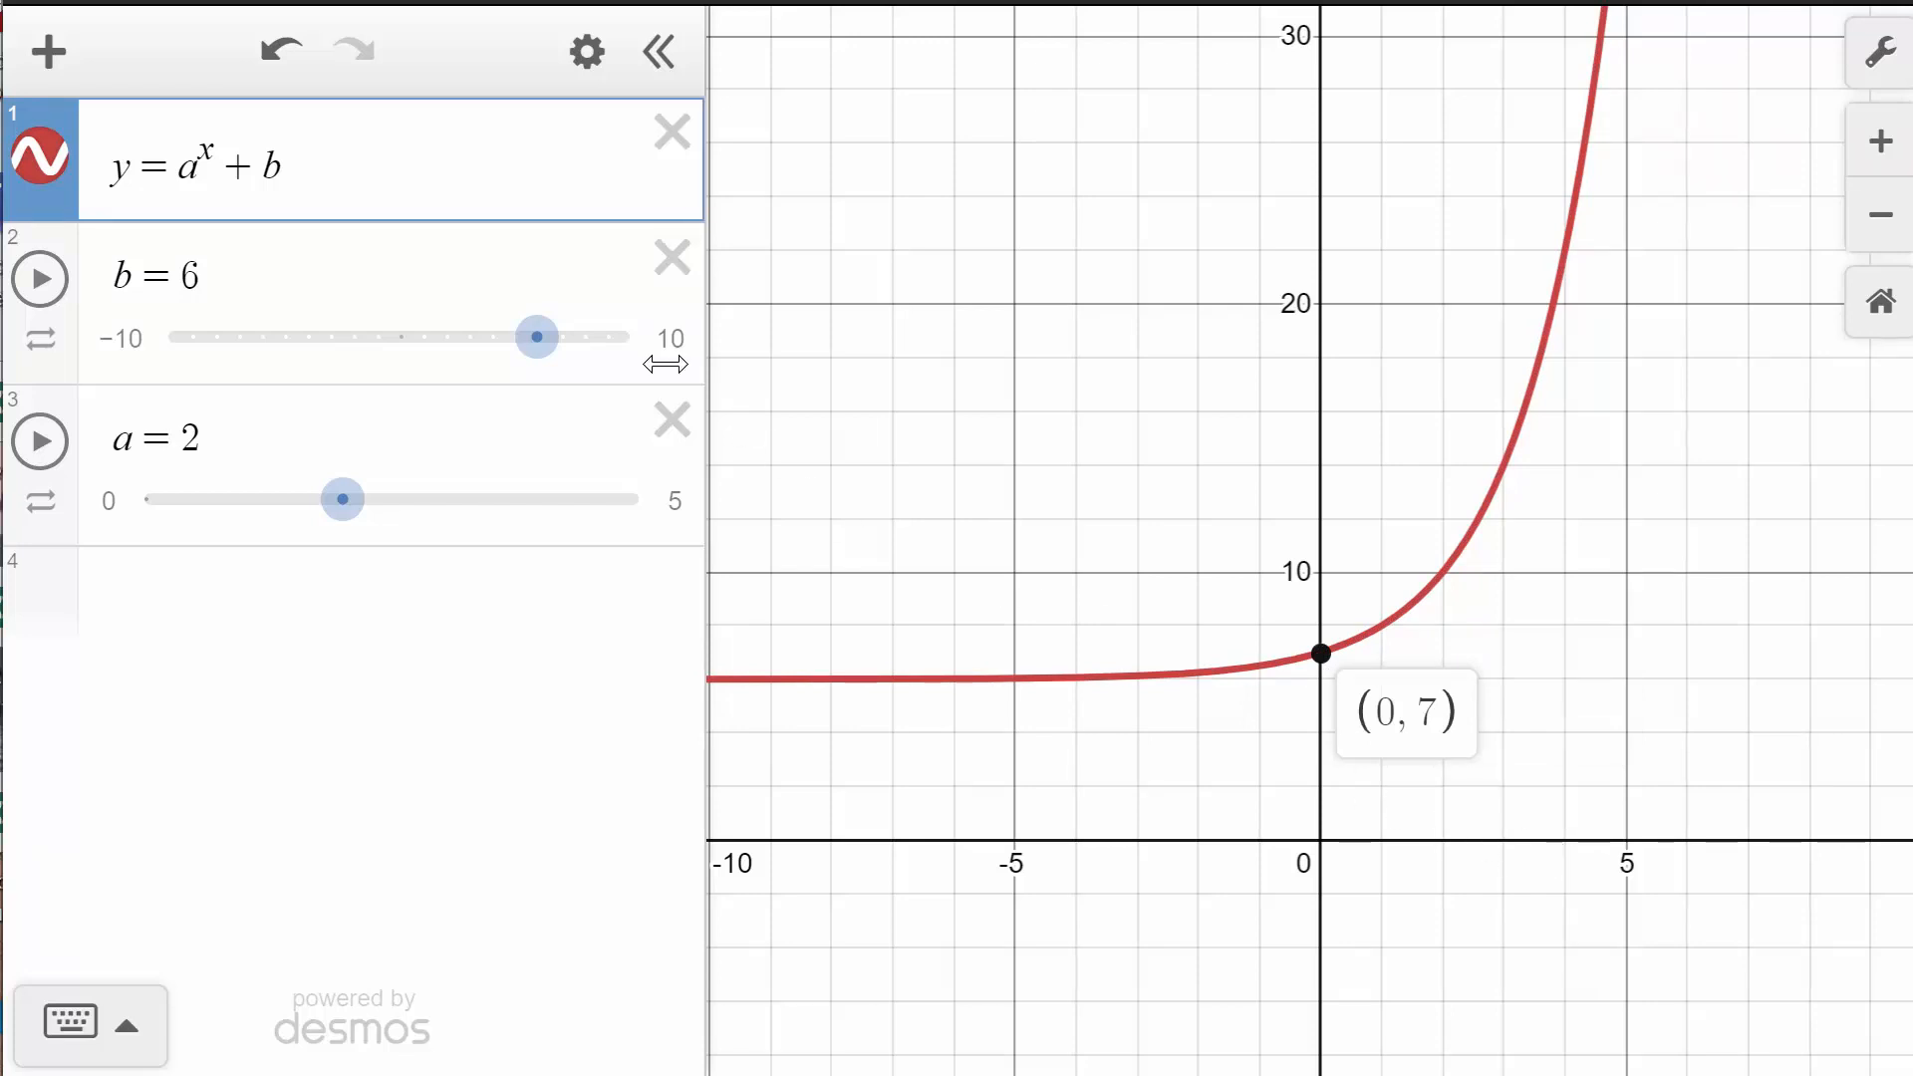
- Set a to 0.5 with b at 6 and mark the y-intercept
drag(366, 513, 206, 538)
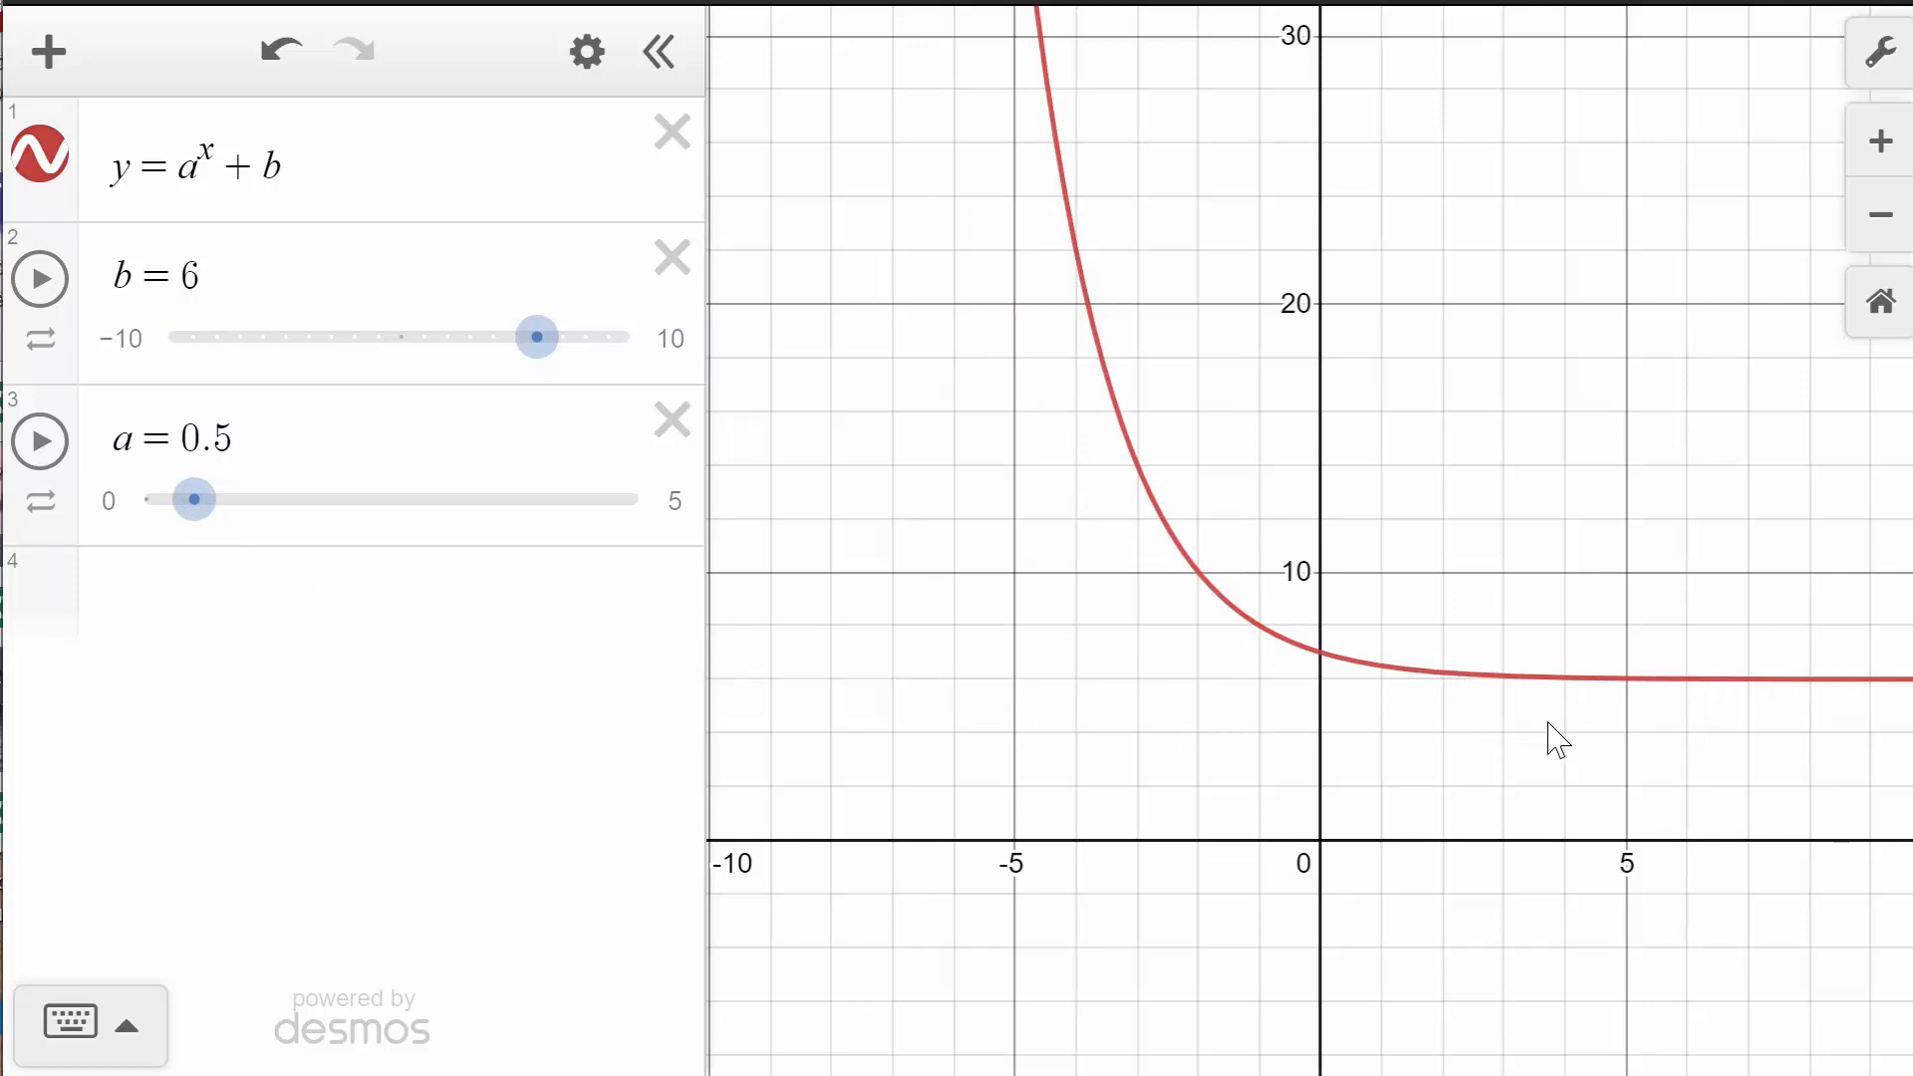
click(1323, 655)
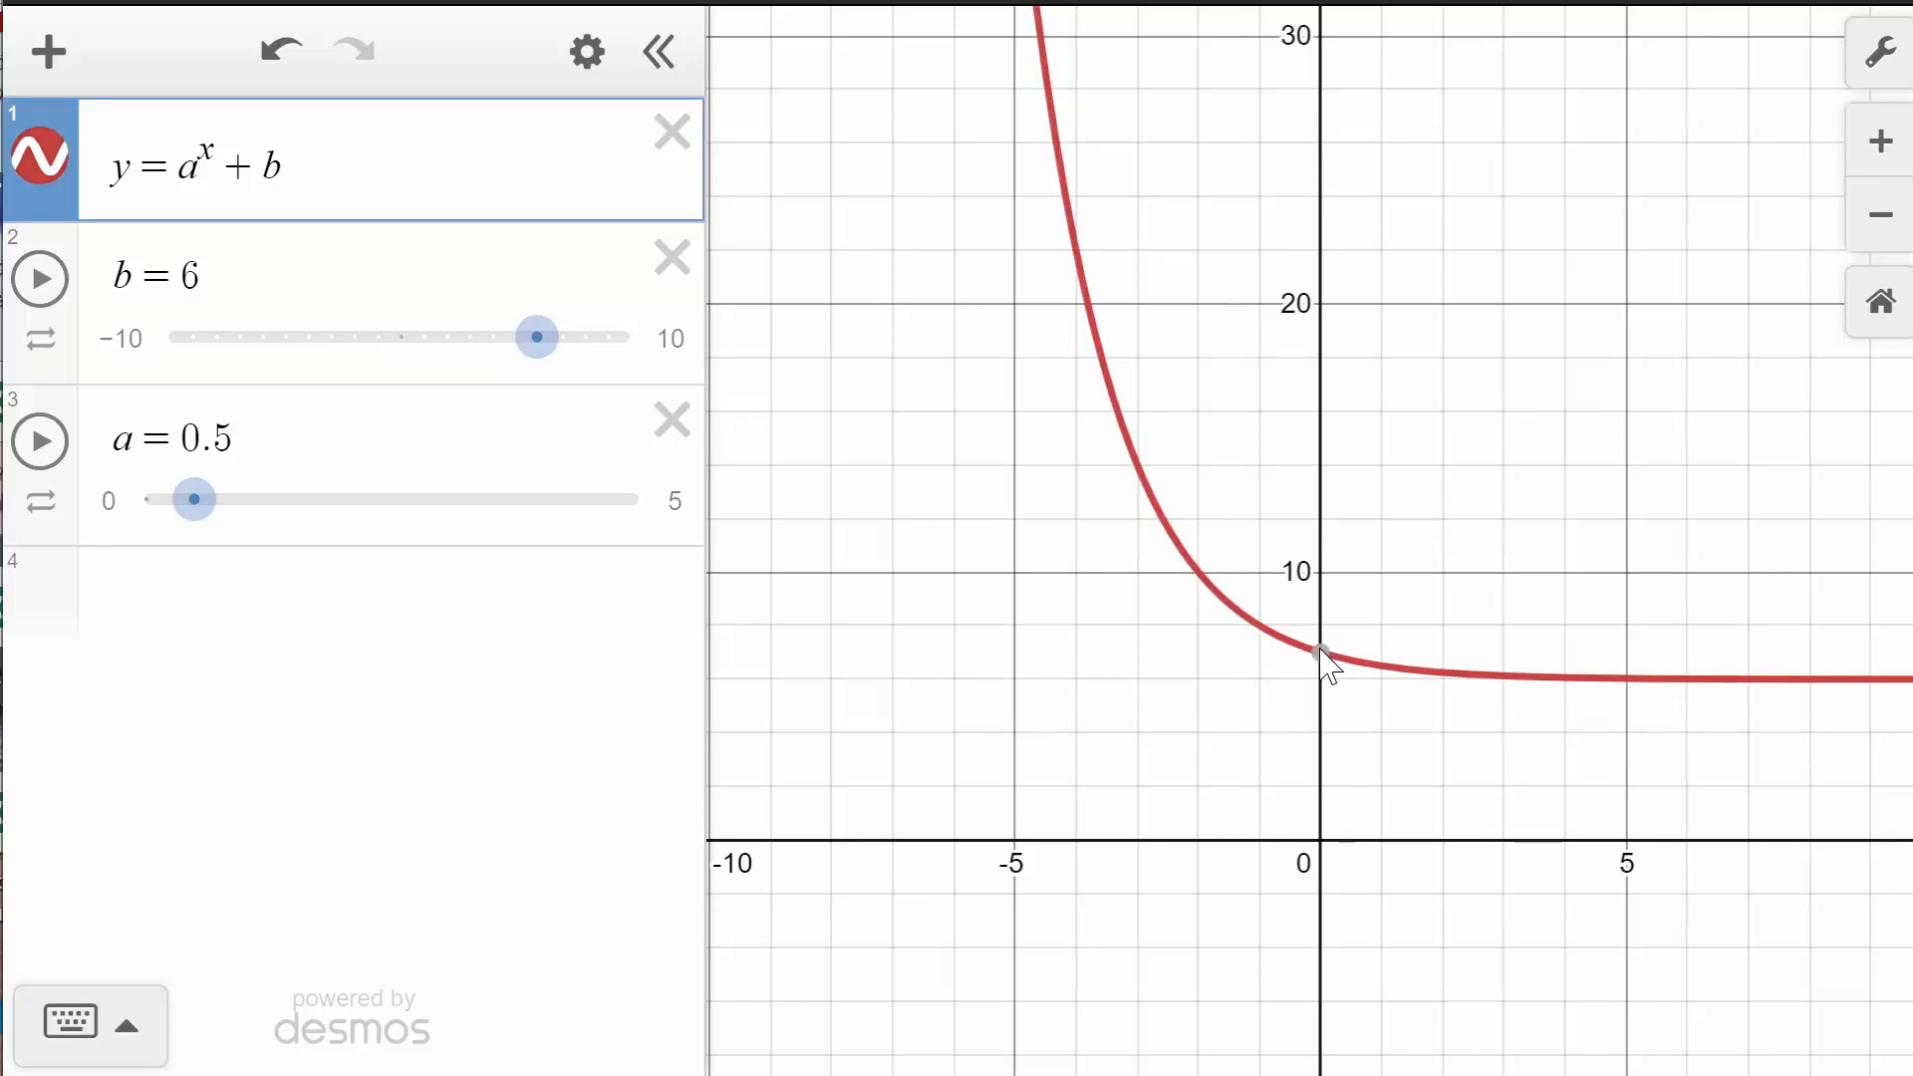
click(1320, 655)
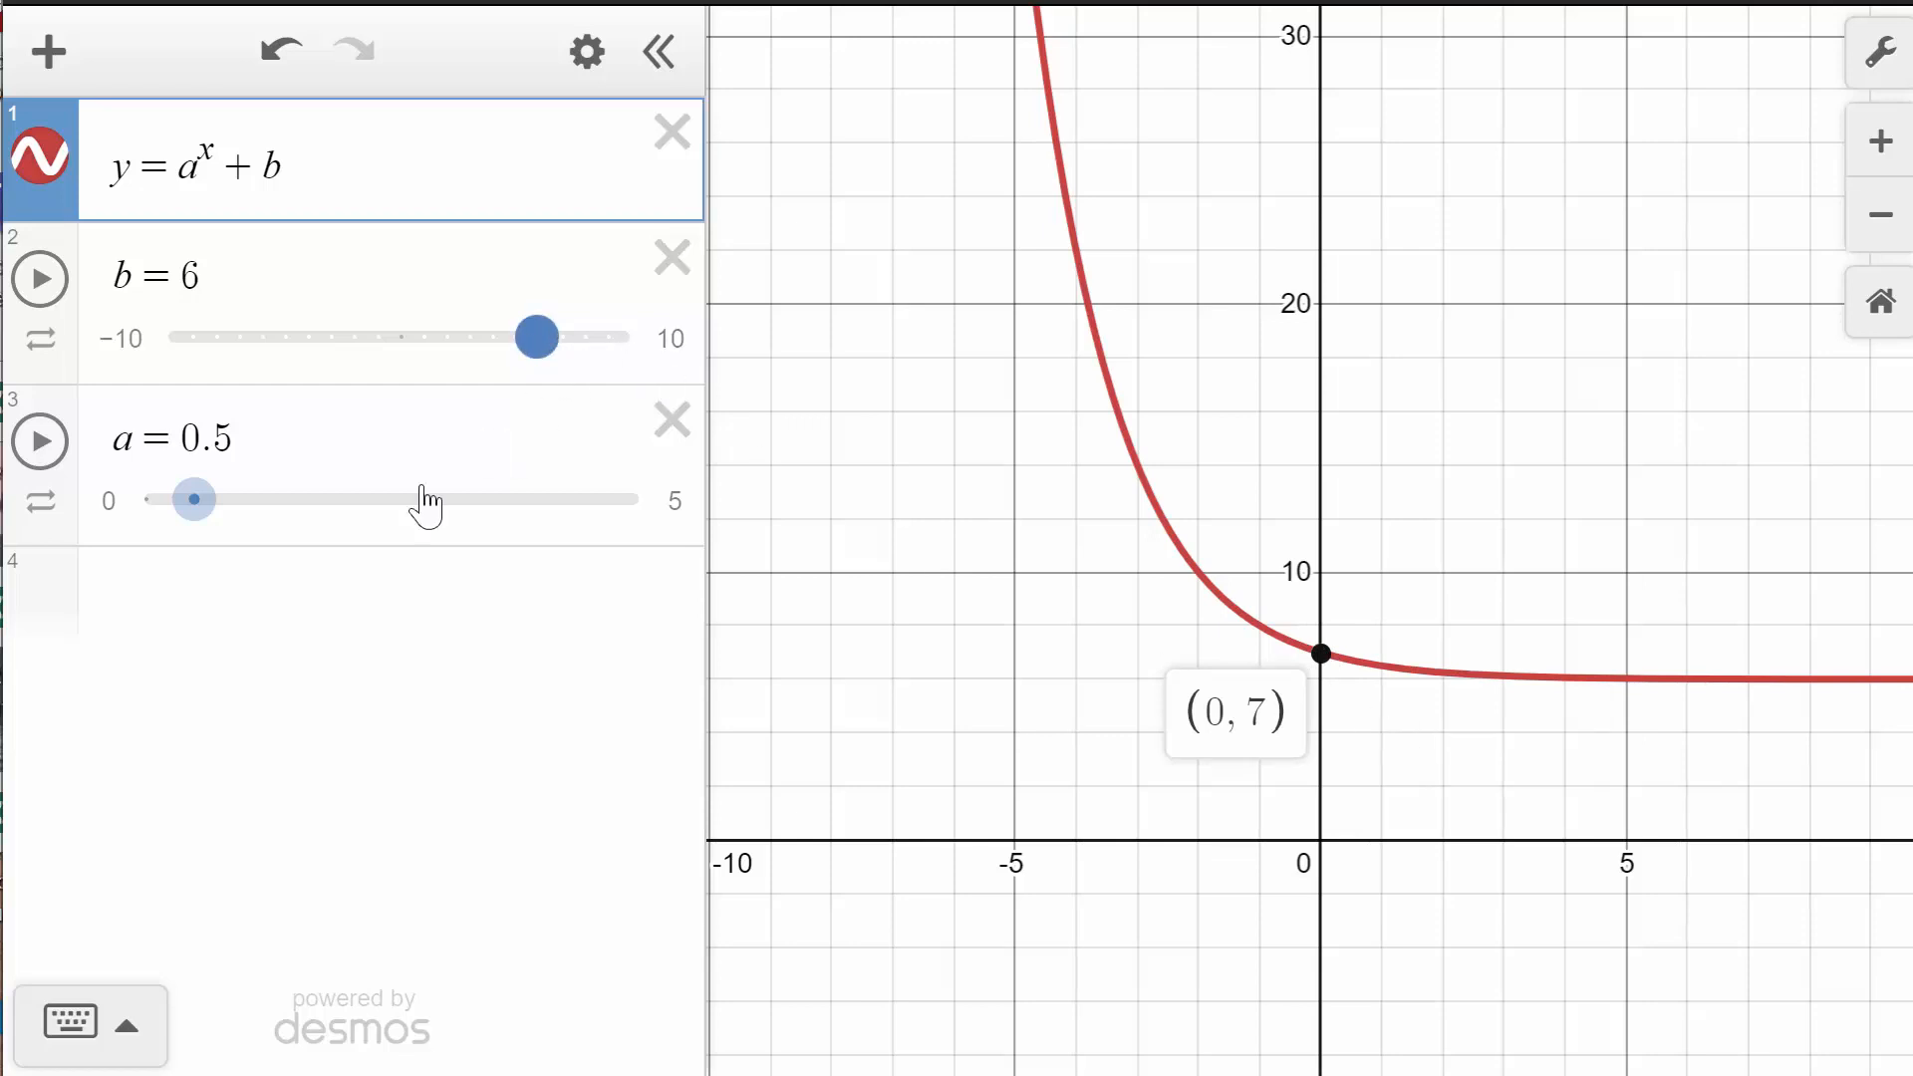
- Set b to −2 and return a to 2
drag(538, 349, 347, 389)
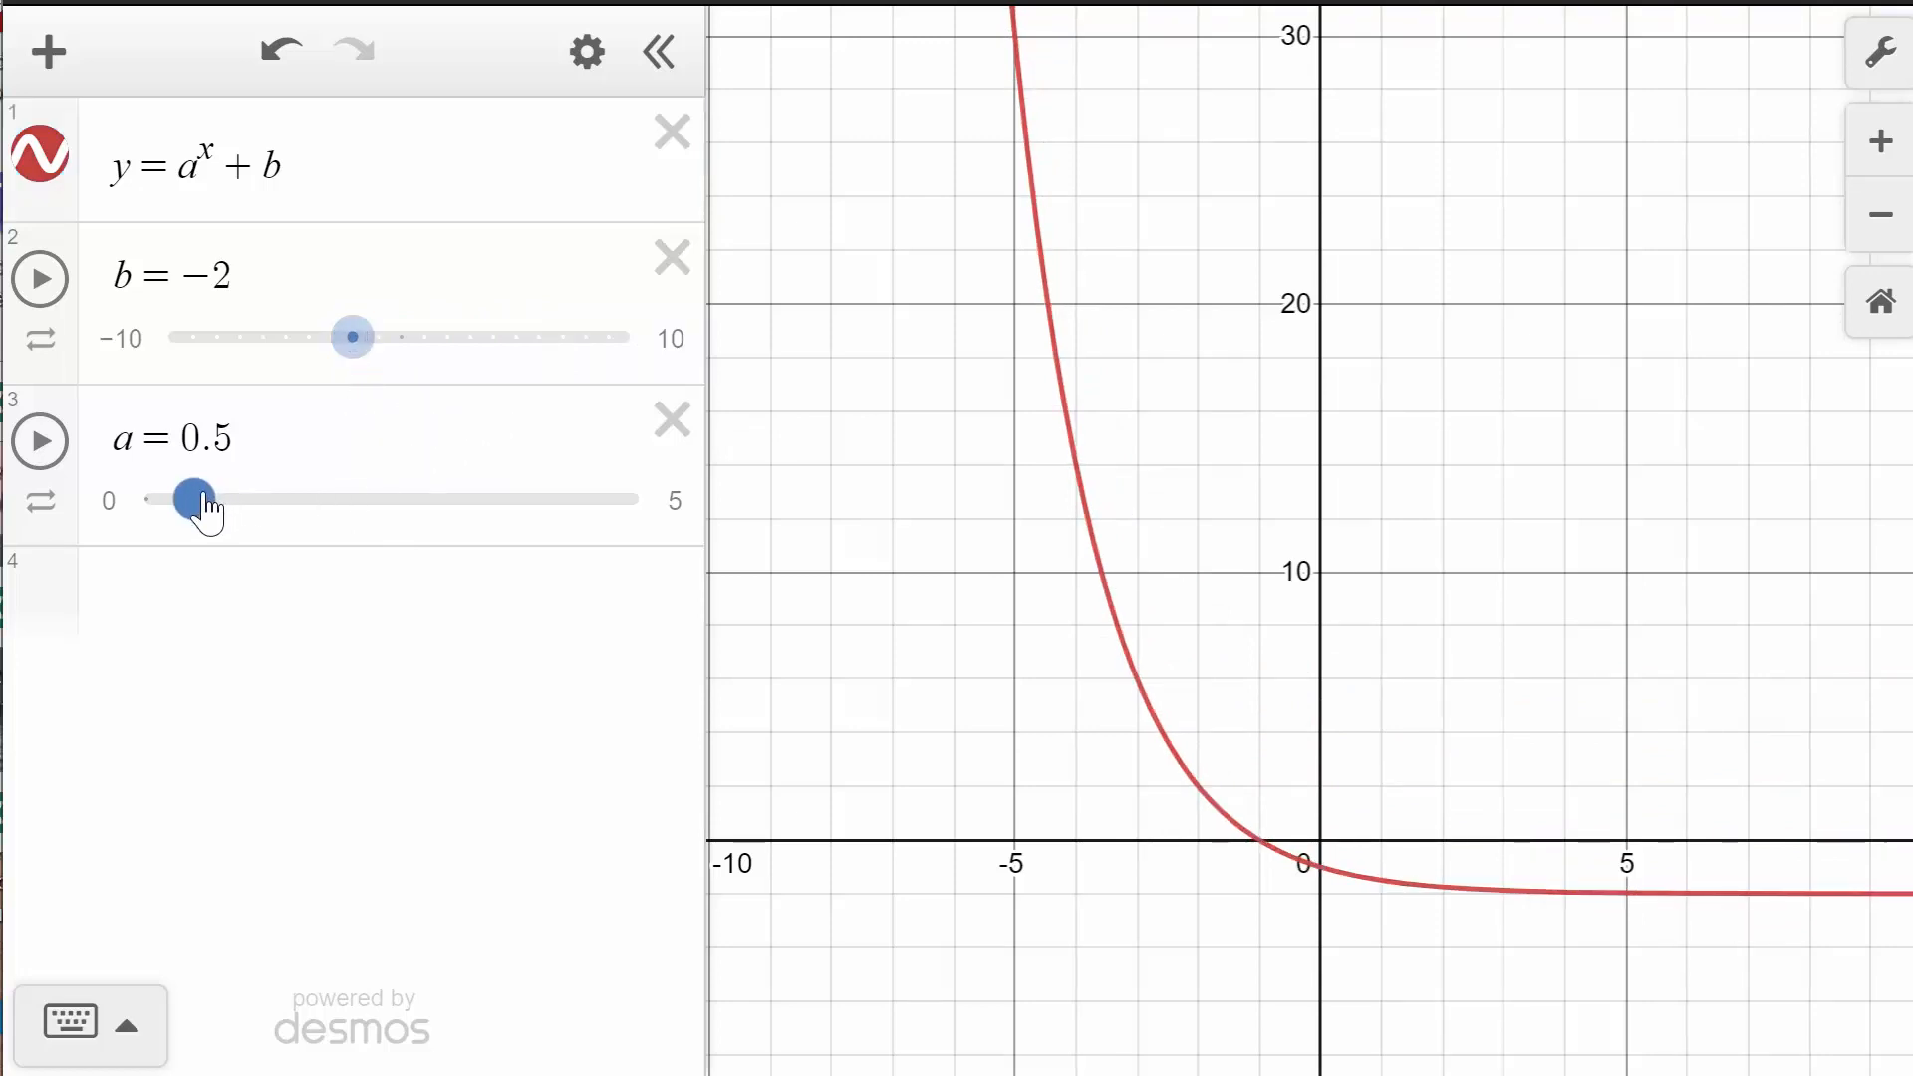
drag(199, 503, 352, 526)
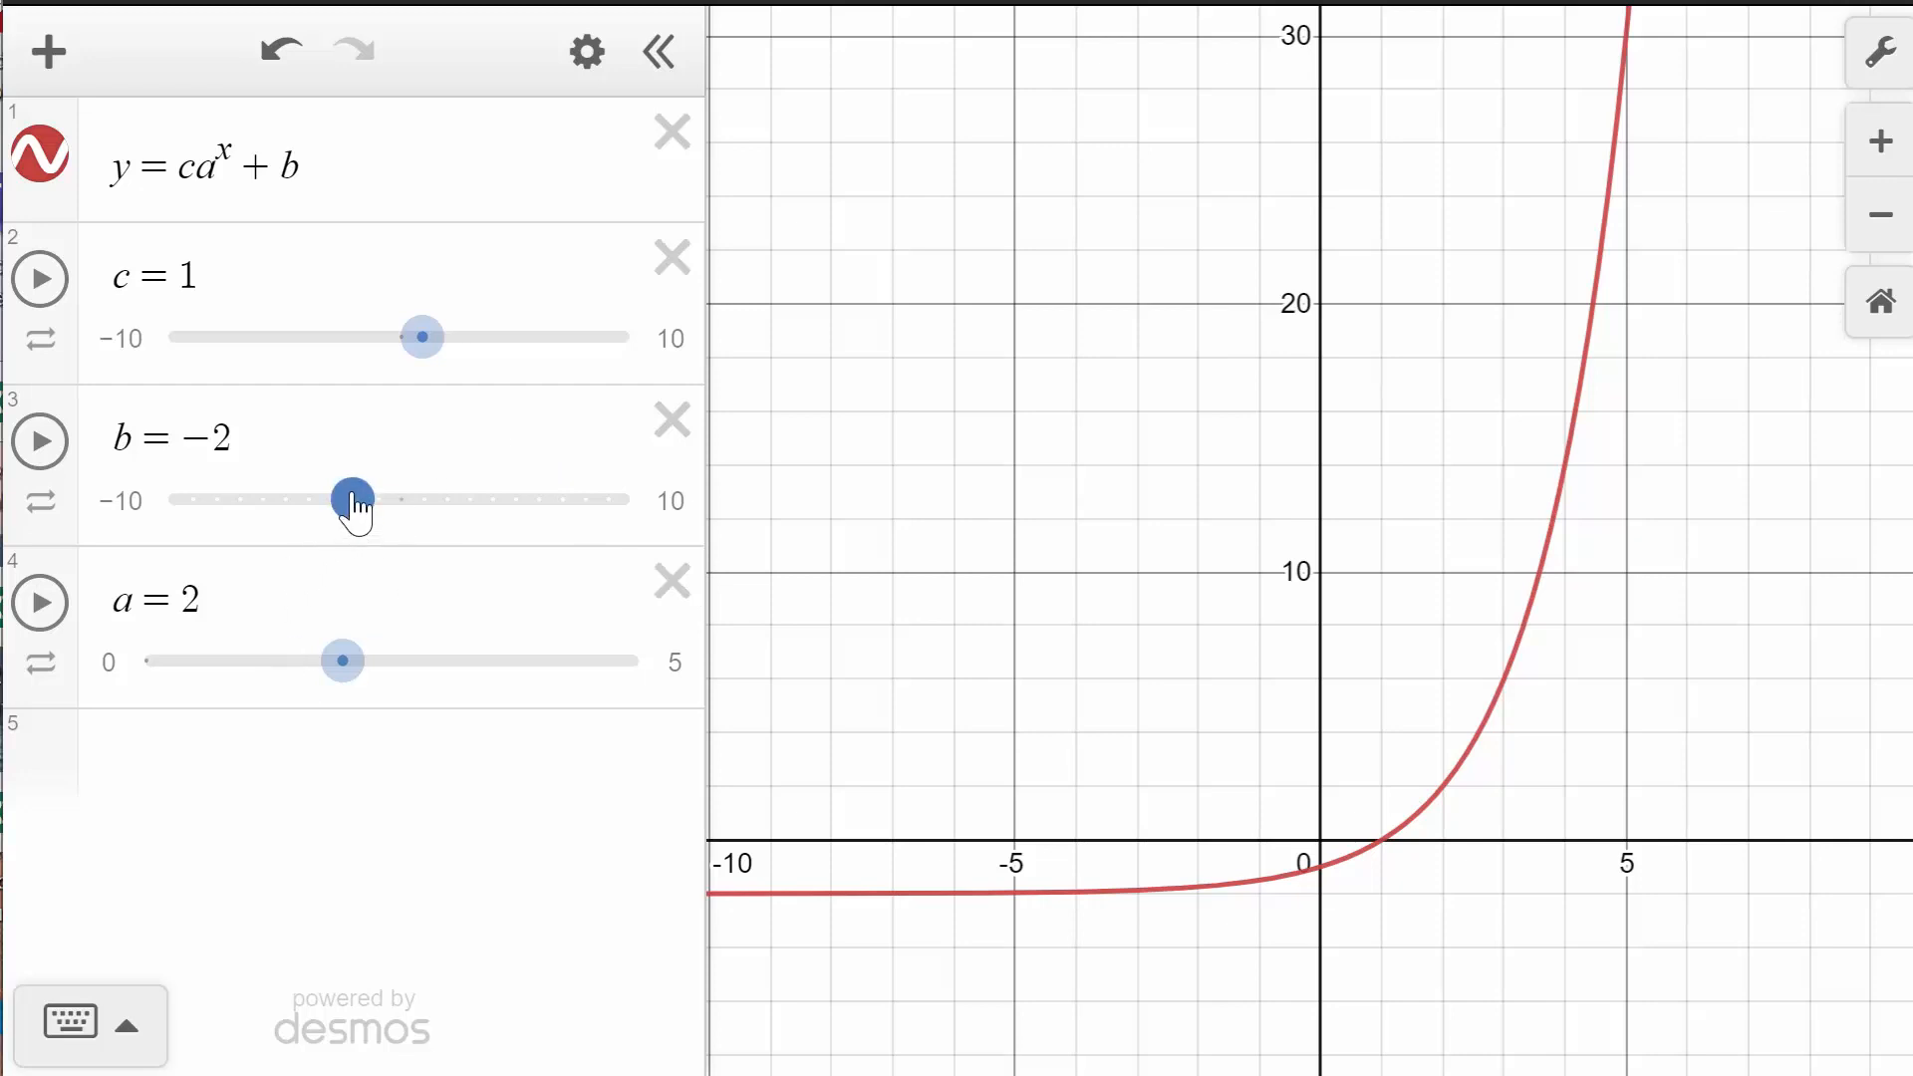
- Reset b to 0 and mark the y-intercept of y = ca^x + b
drag(353, 508, 399, 502)
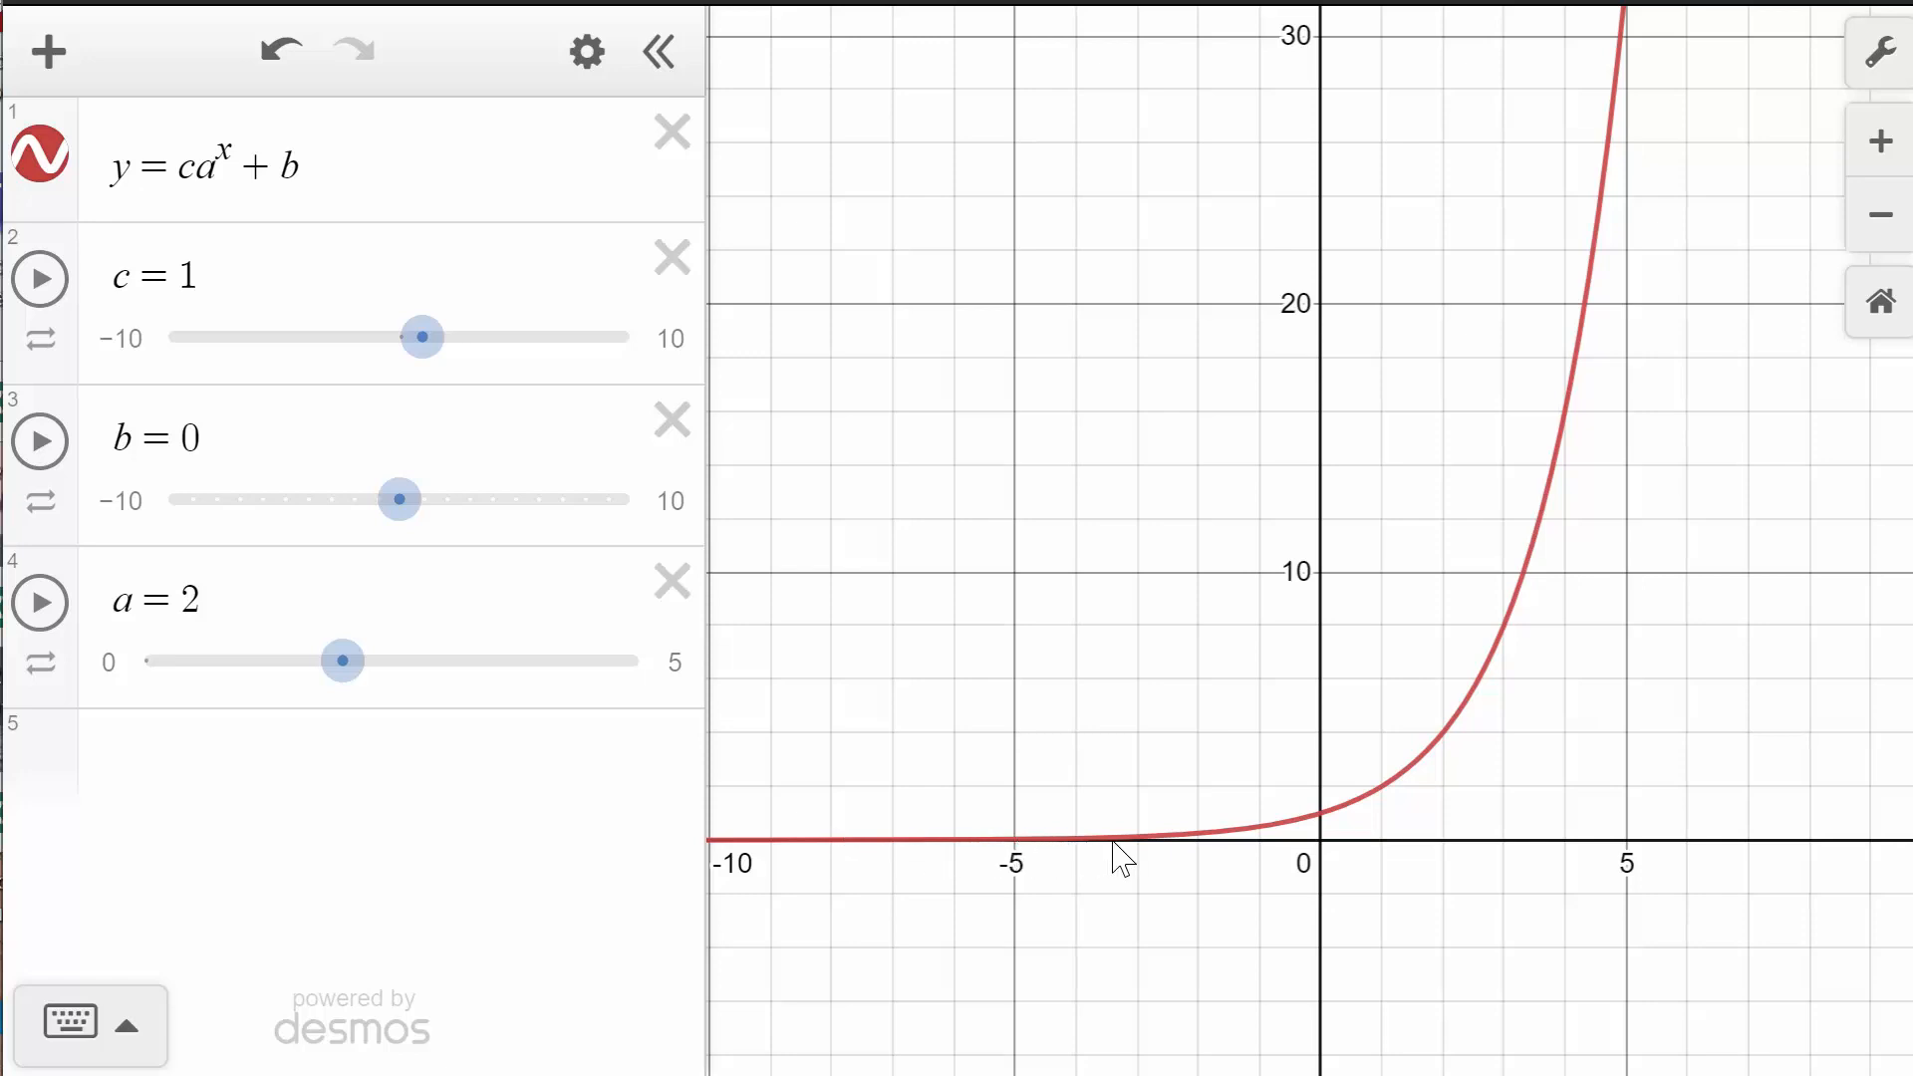
click(1321, 815)
click(1321, 815)
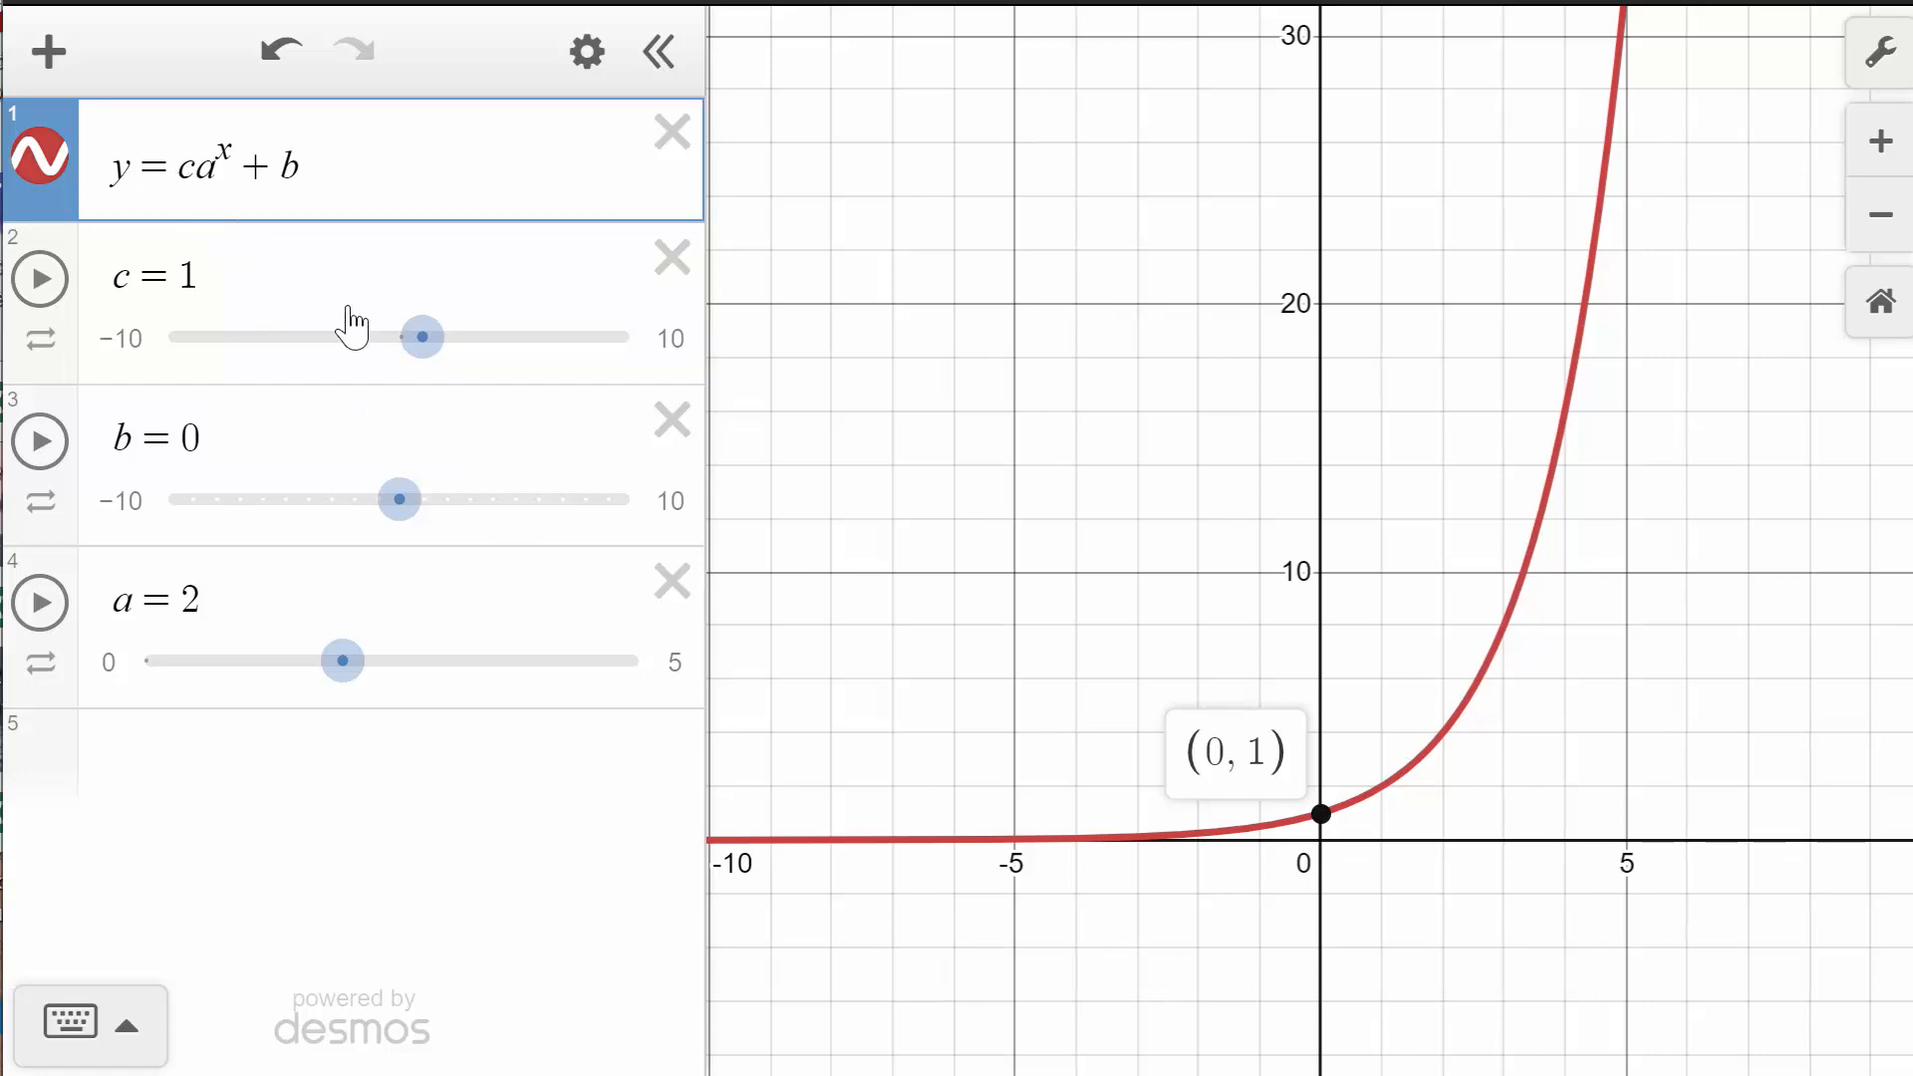
- Set the slider c to 3 and mark the y-intercept point
click(419, 341)
drag(416, 349, 462, 349)
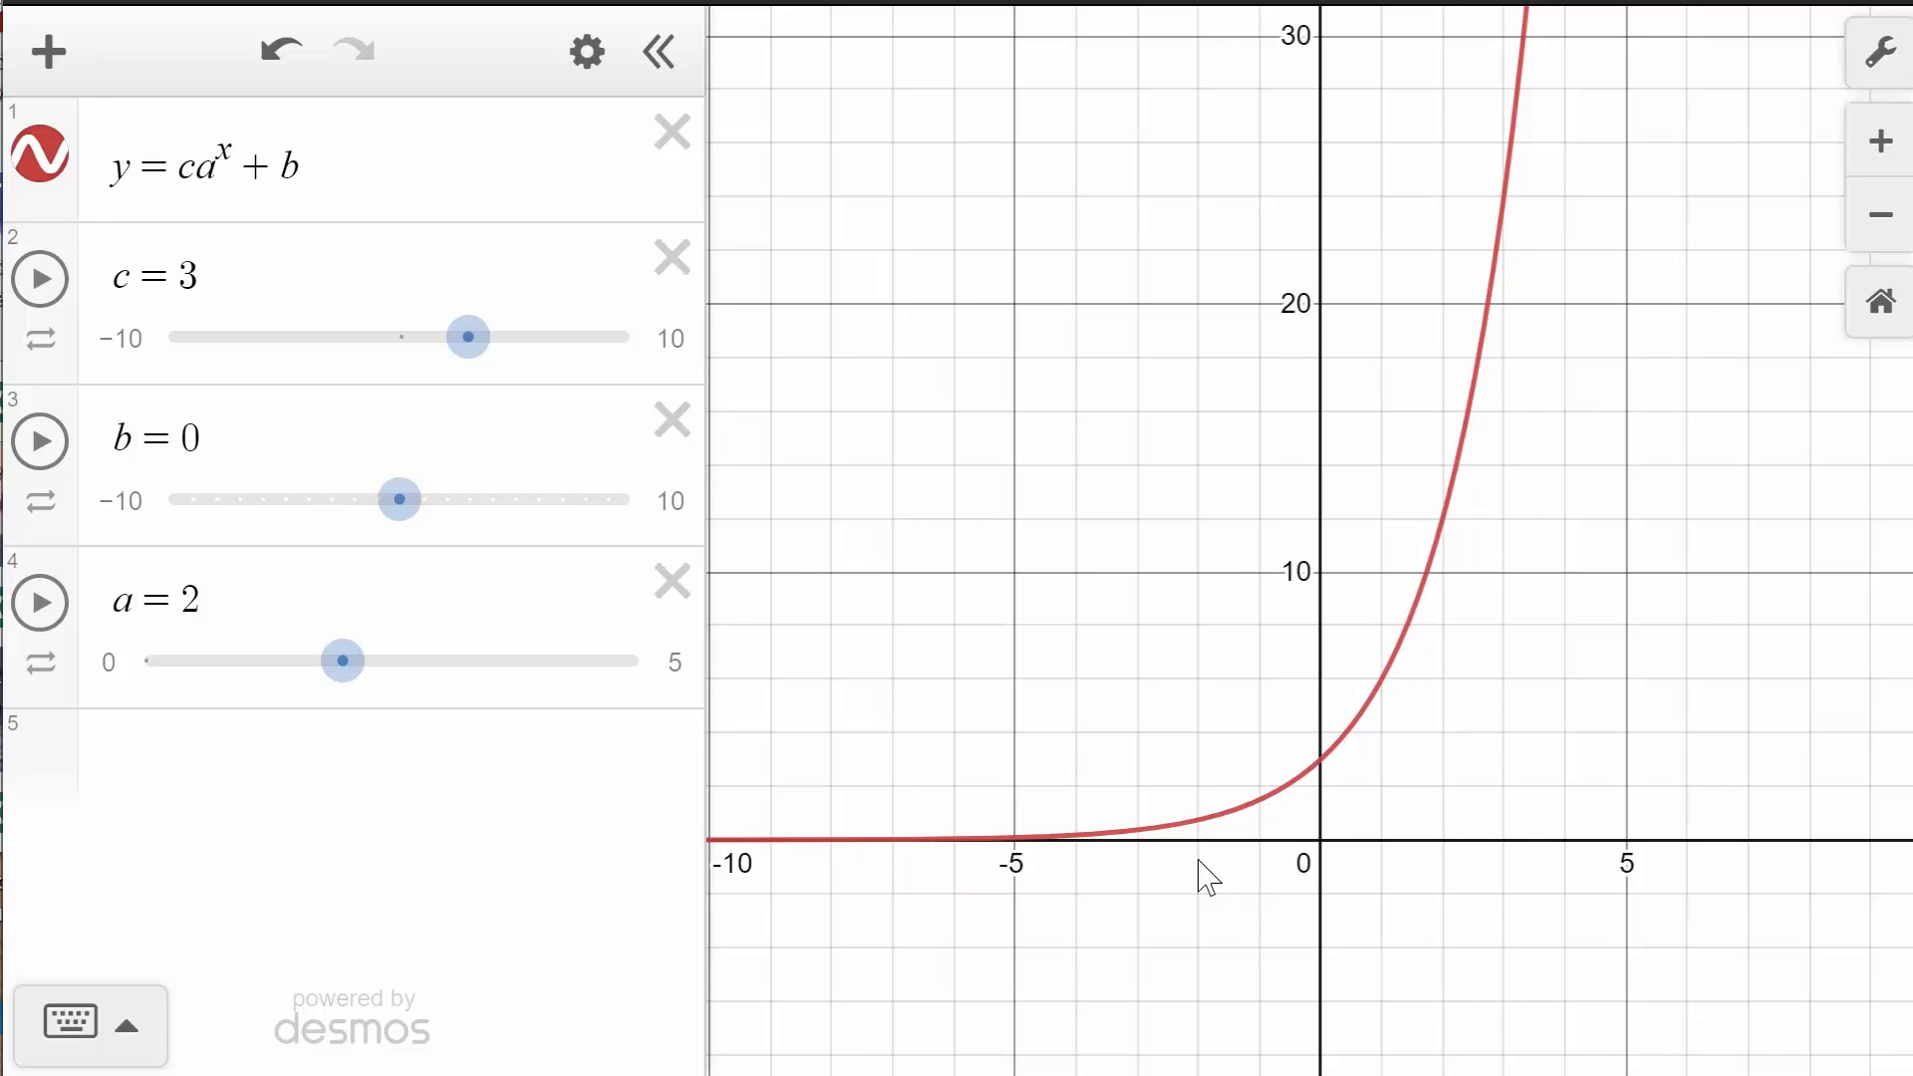
click(1332, 757)
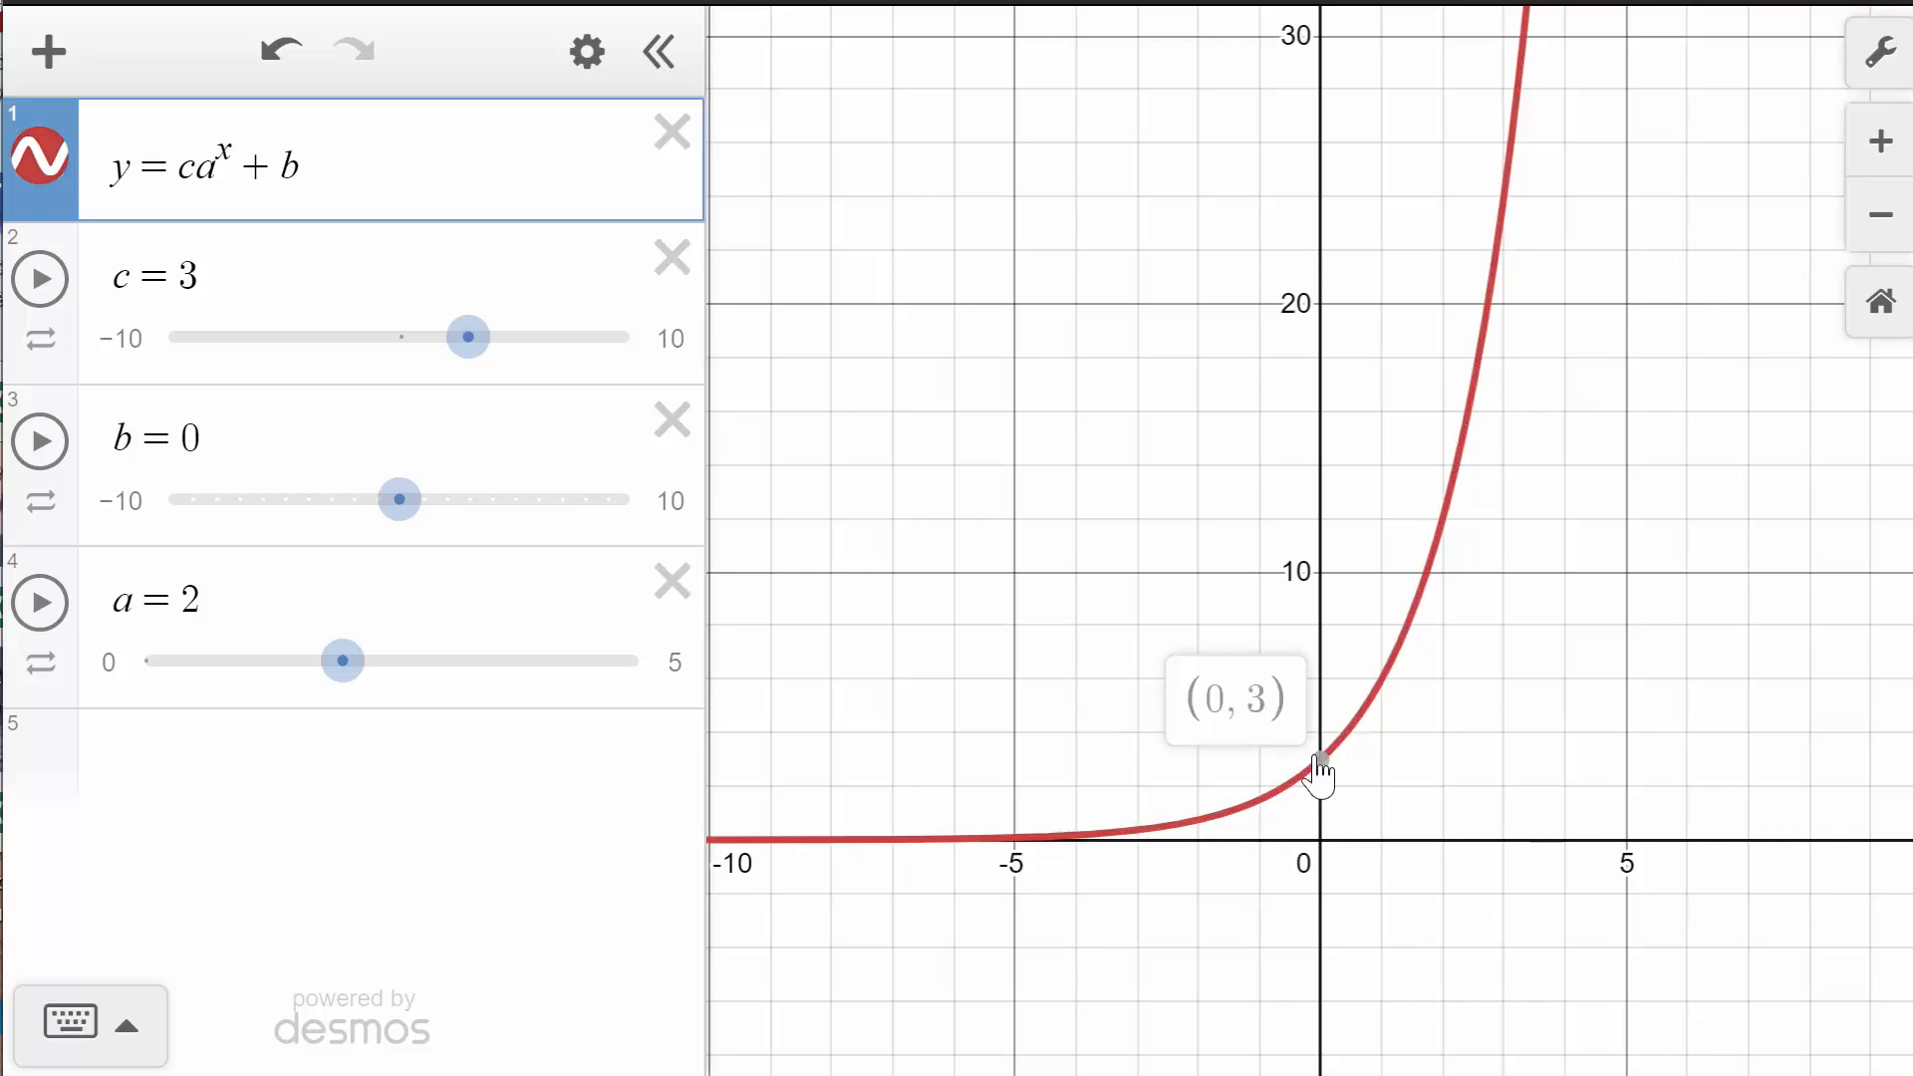
click(1321, 761)
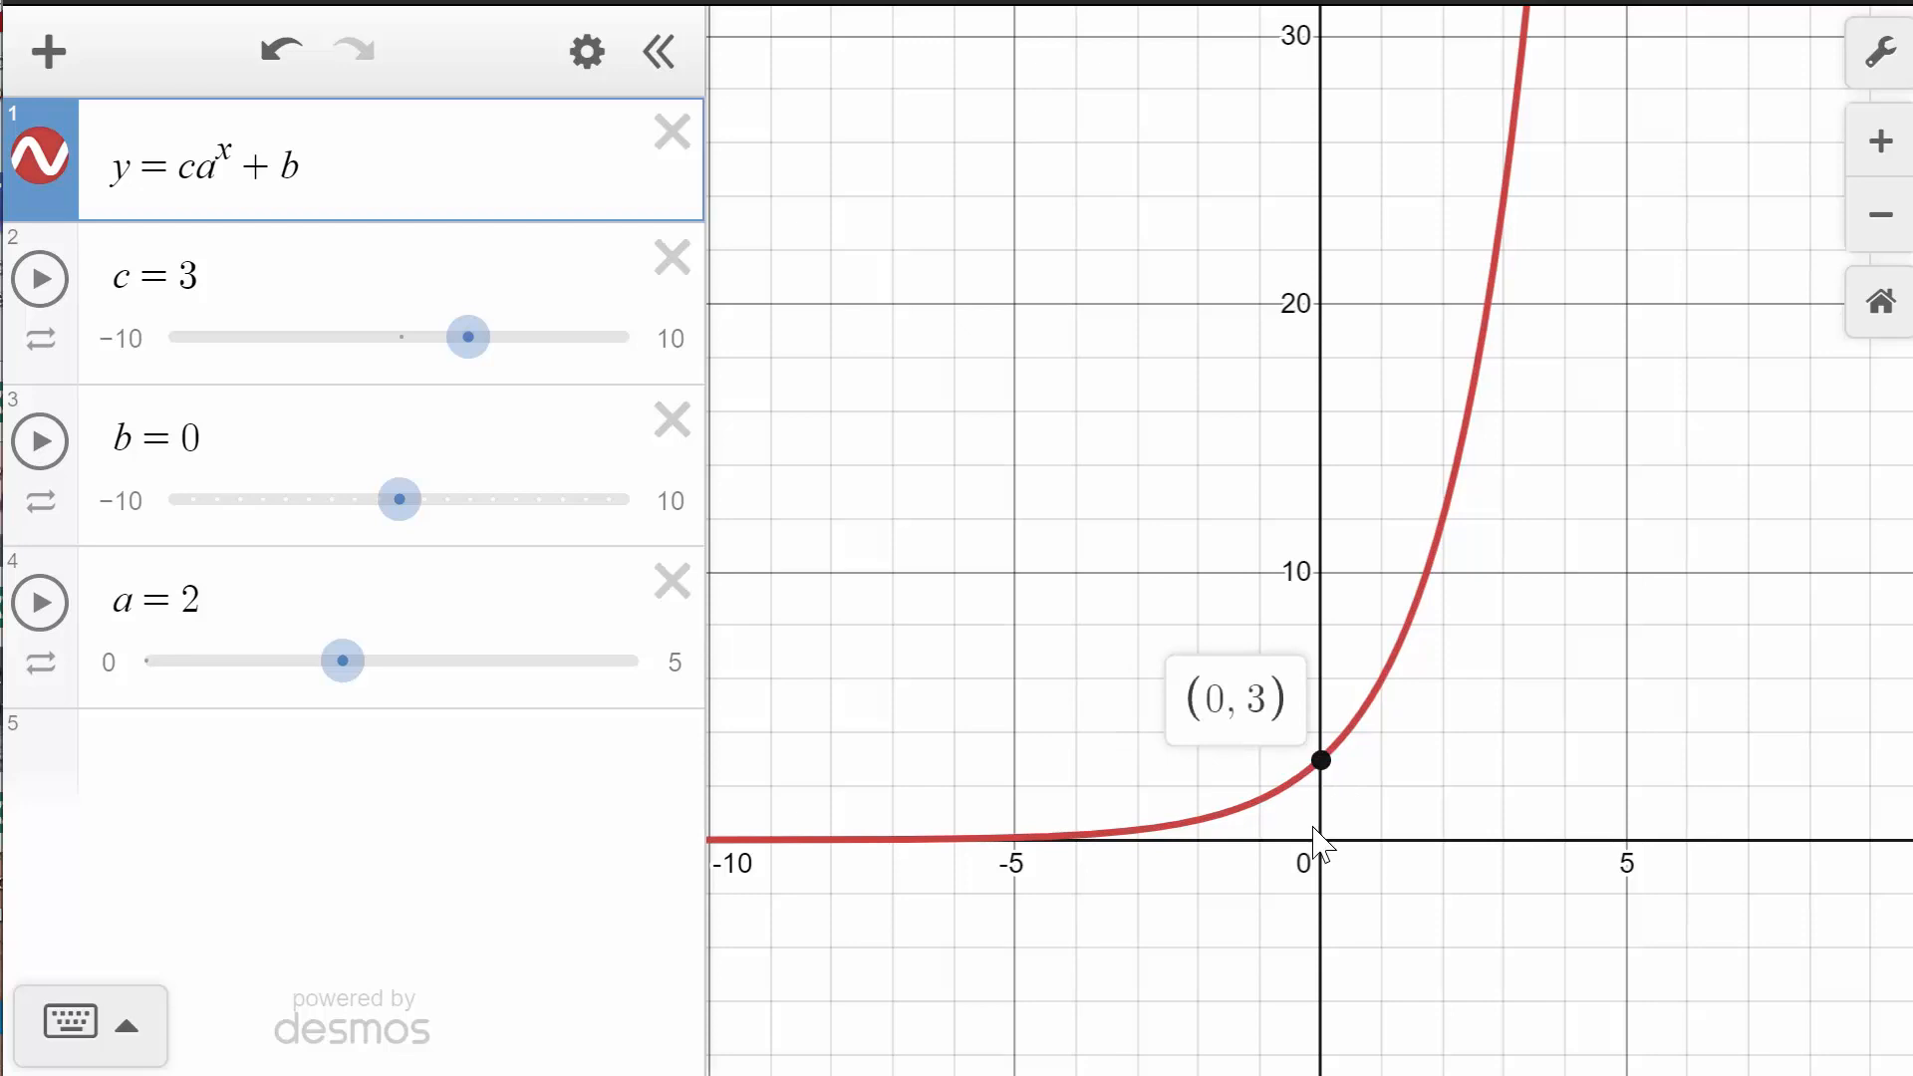
- Point out c in the equation, set c to 5, and mark the y-intercept
click(187, 177)
text(c)
click(468, 336)
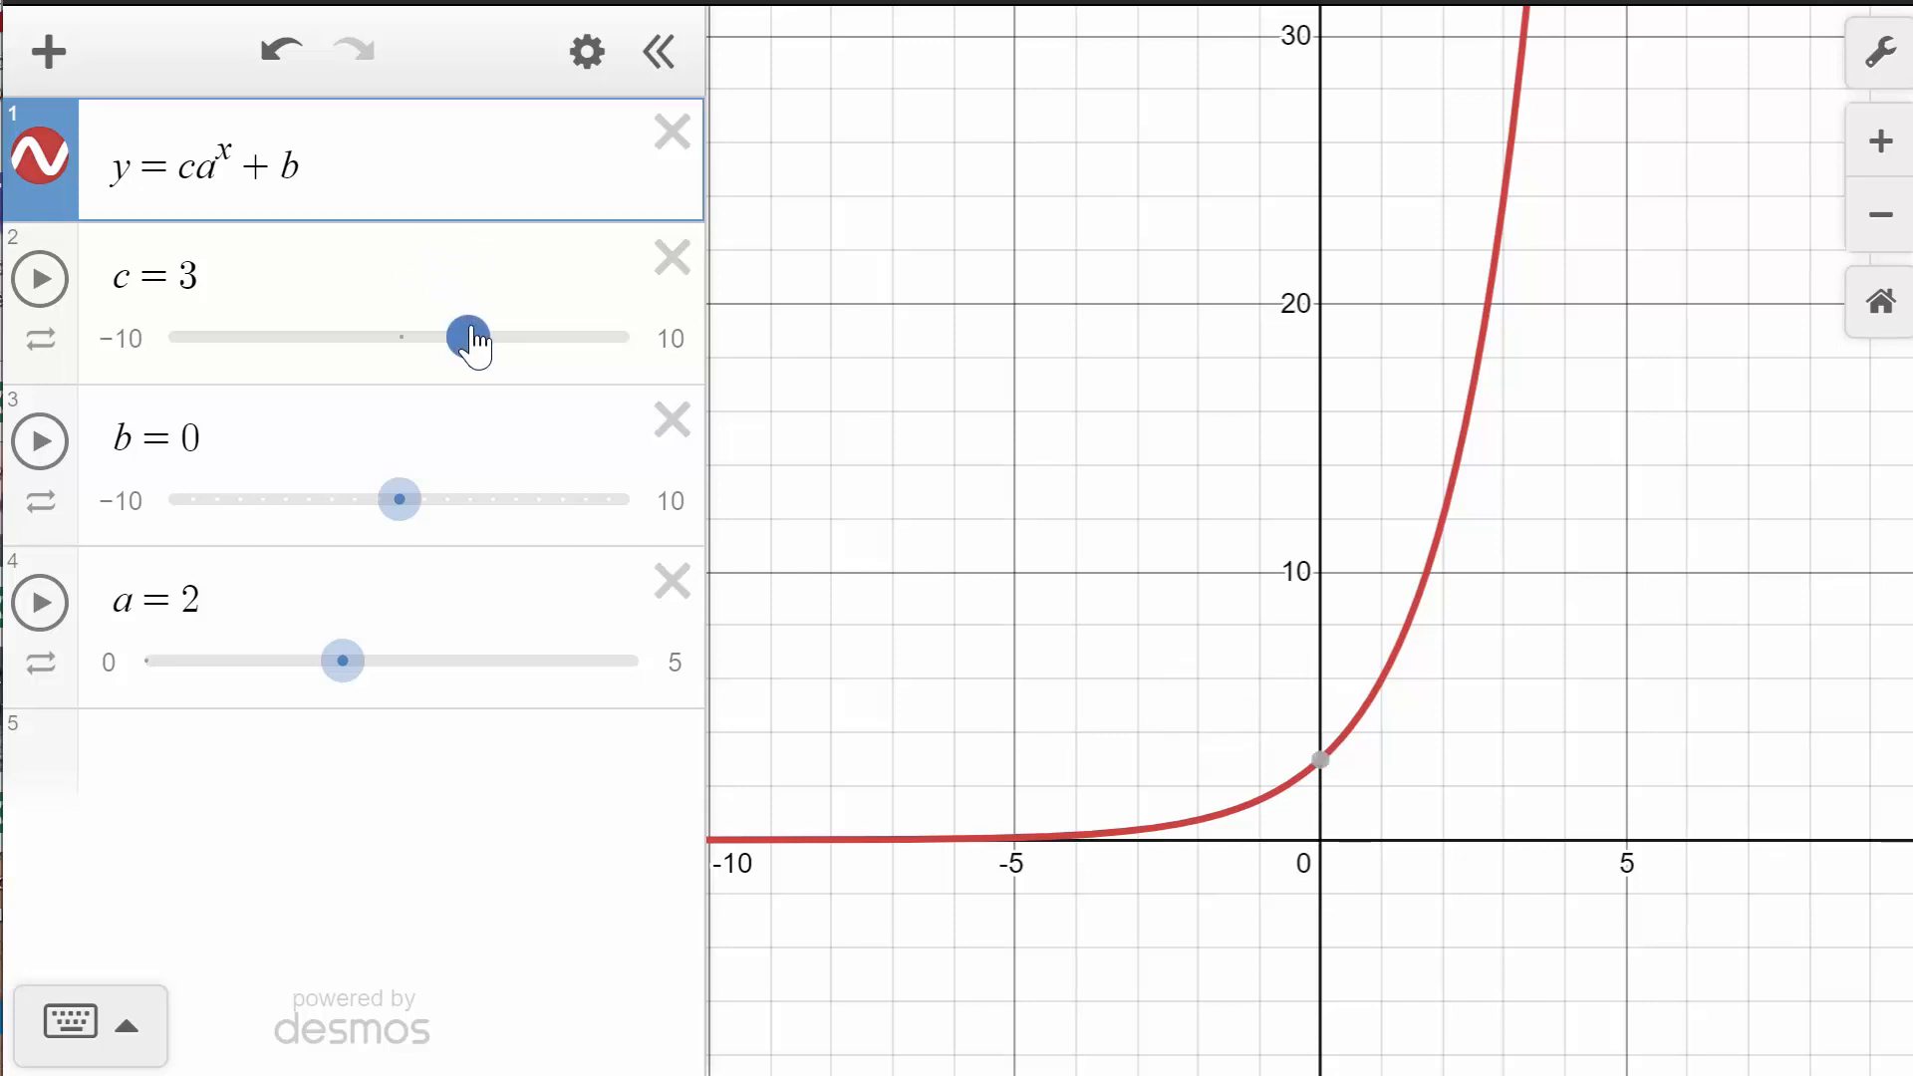
drag(468, 336, 514, 336)
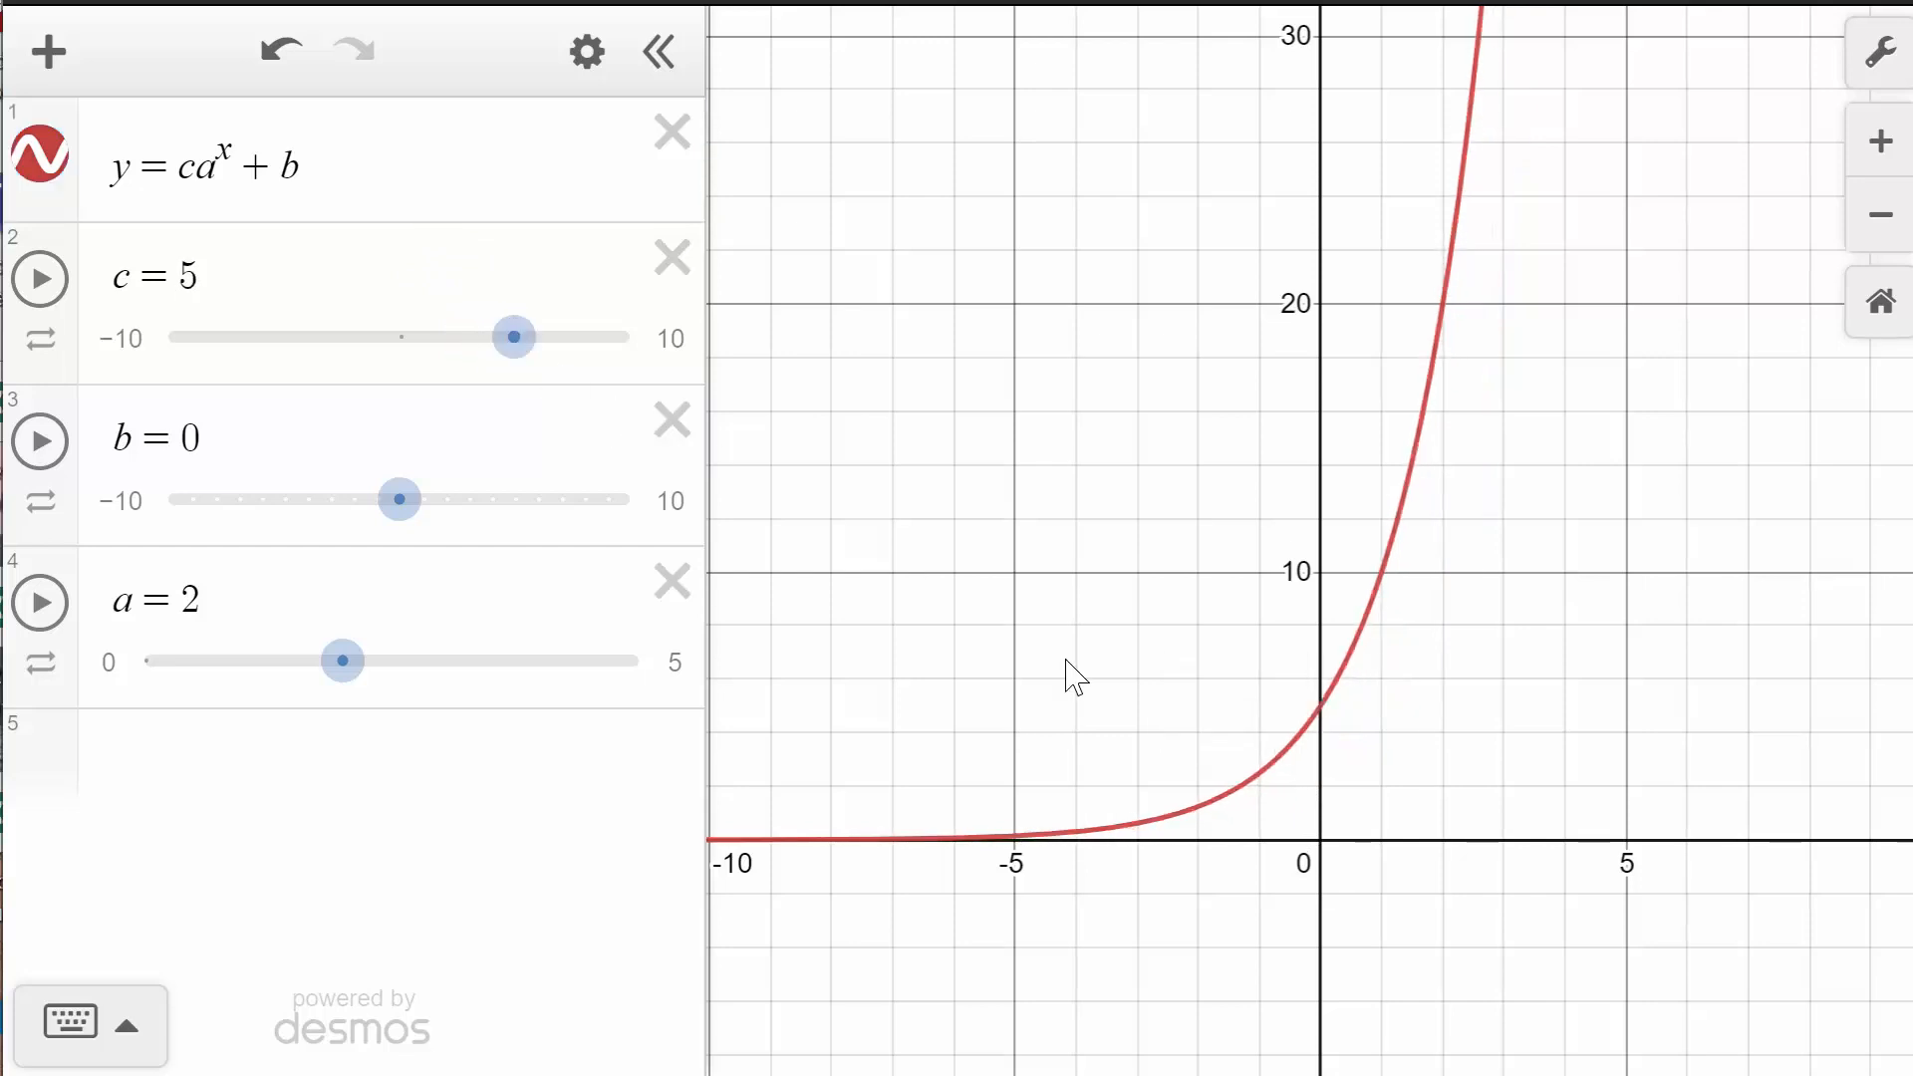
click(1322, 706)
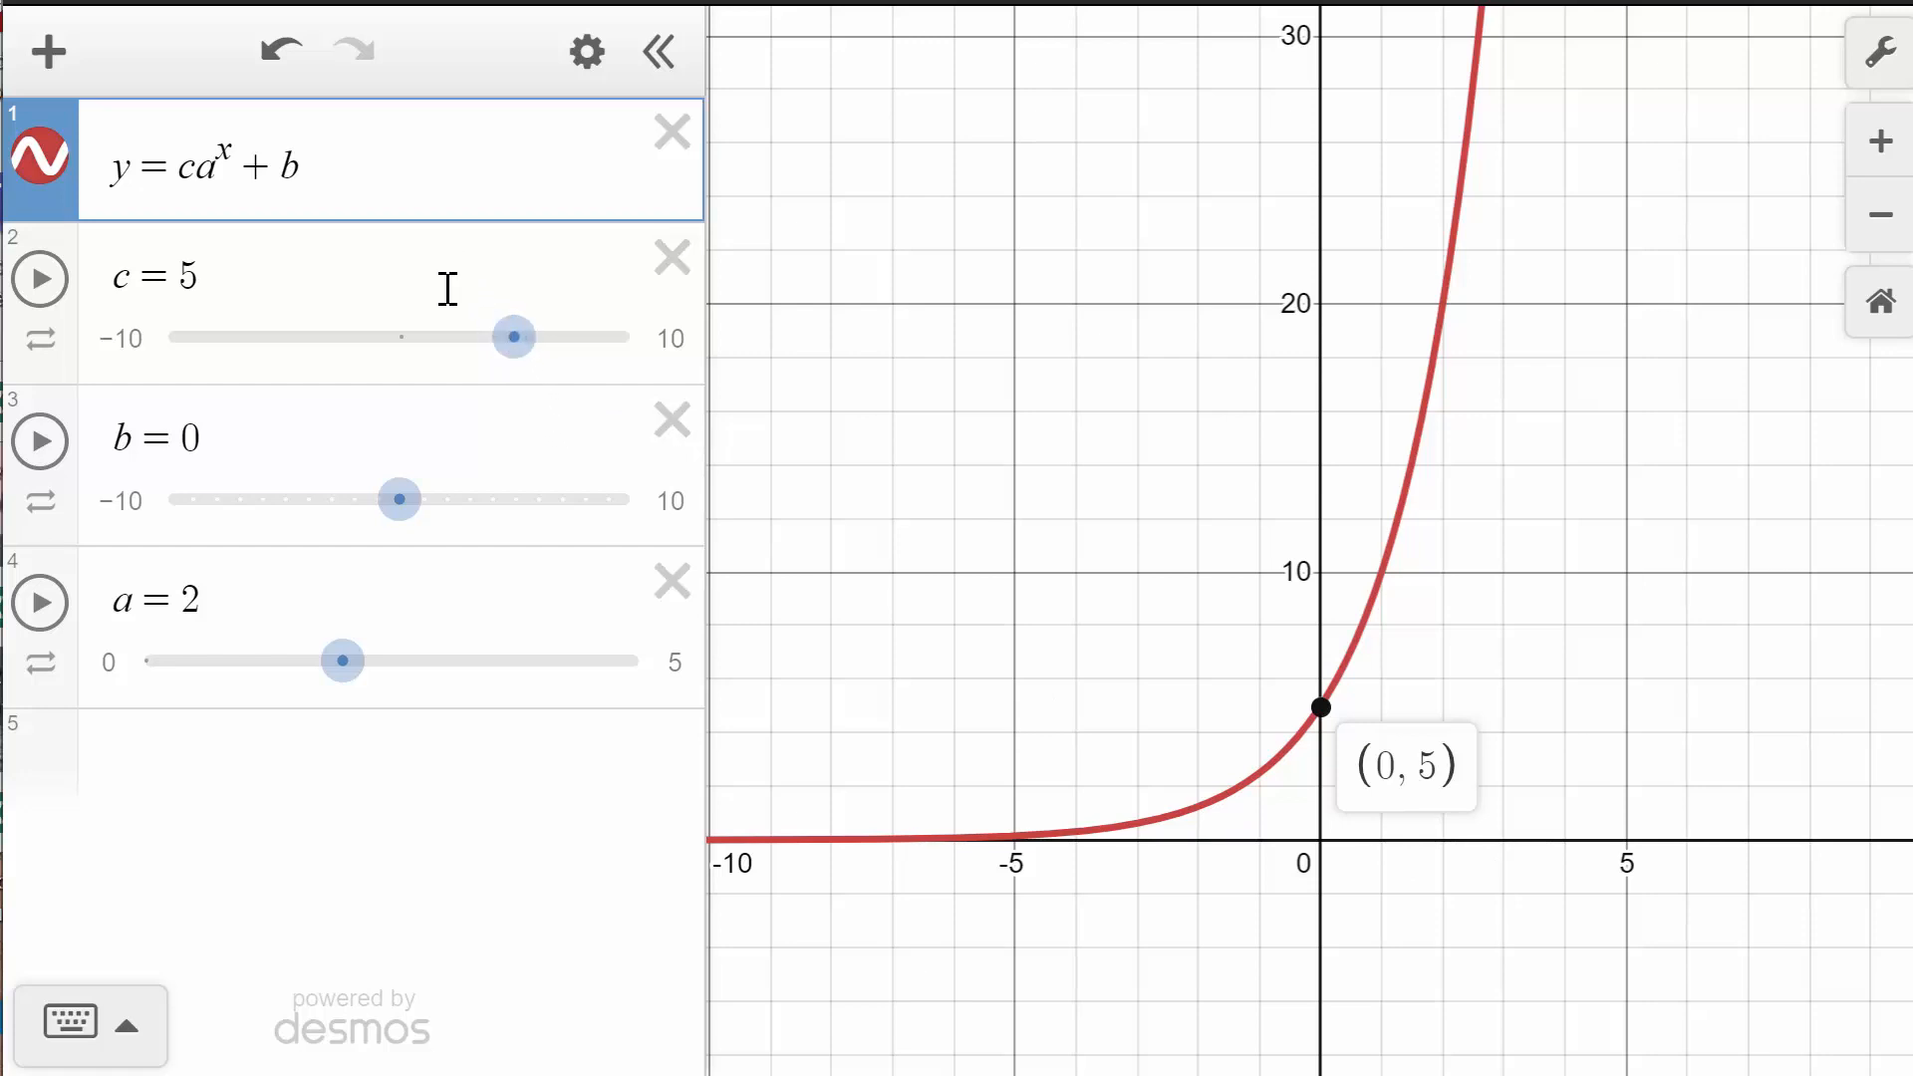
- Lower the slider c to 1.3
drag(508, 337, 417, 382)
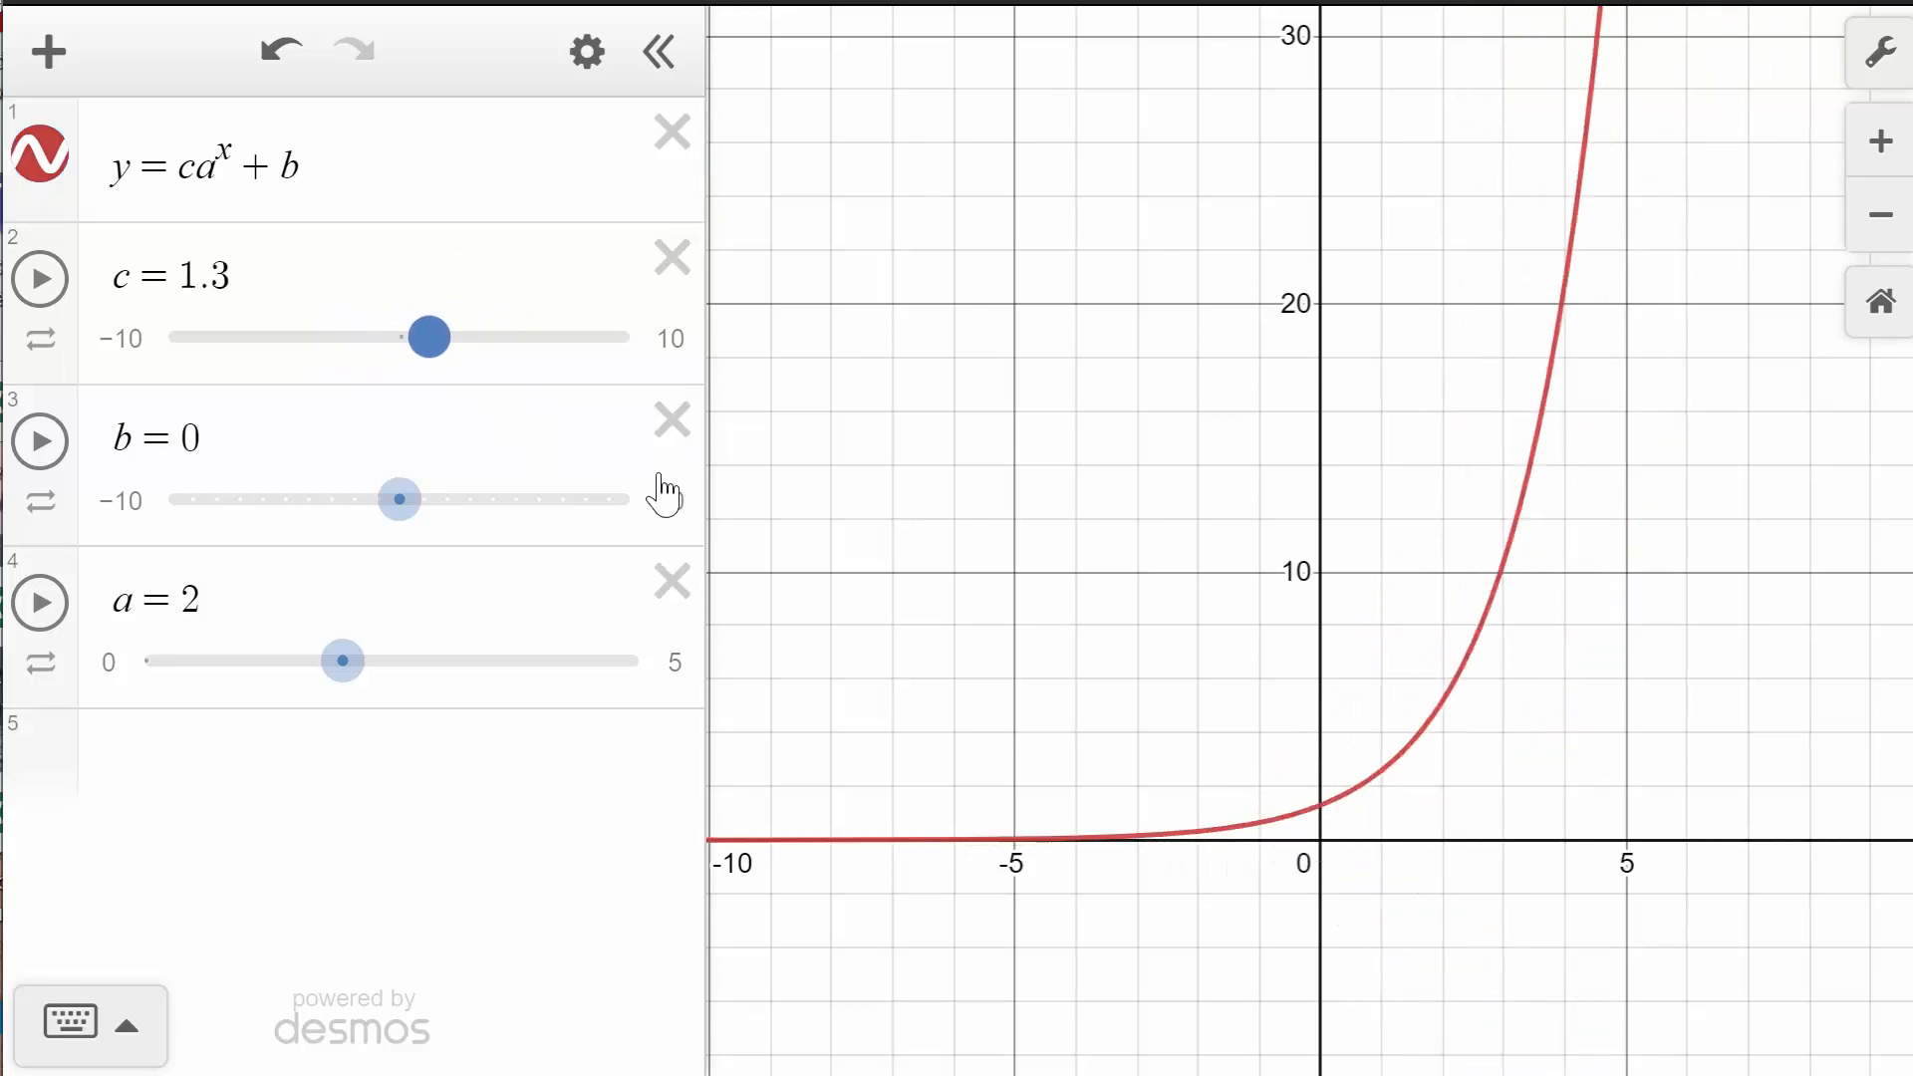